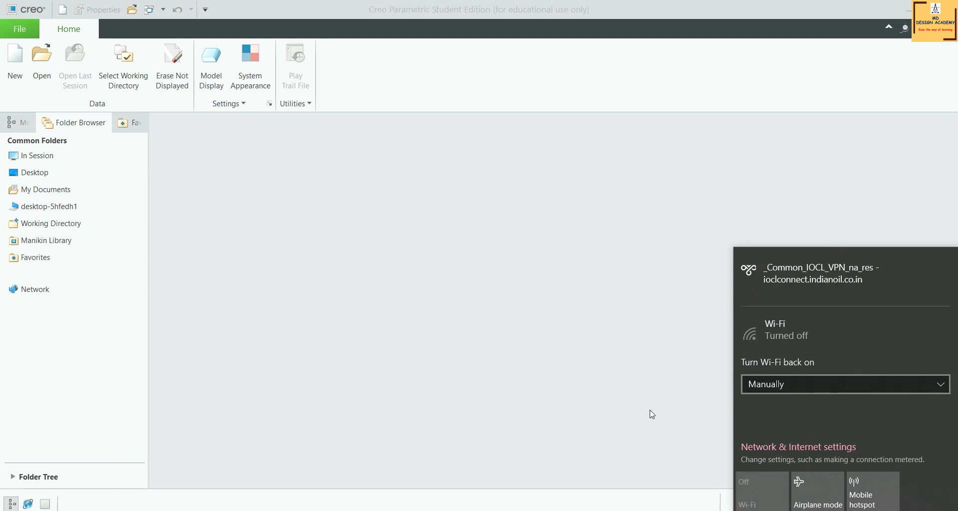
Create a new part of the Sheetmetal sub-type with the default name and default template.
{"action": "left_click", "coordinate": [649, 414]}
{"action": "left_click", "coordinate": [15, 65]}
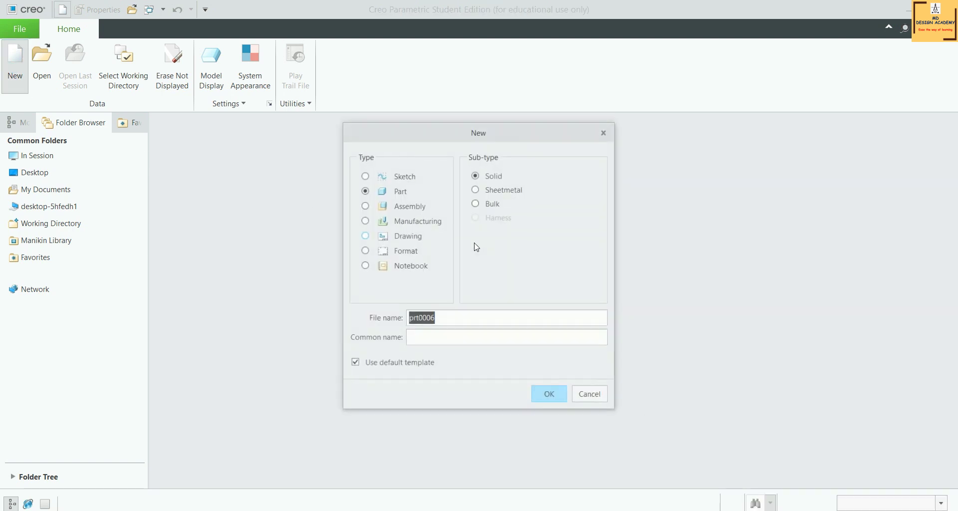
{"action": "left_click", "coordinate": [486, 190]}
{"action": "left_click", "coordinate": [549, 394]}
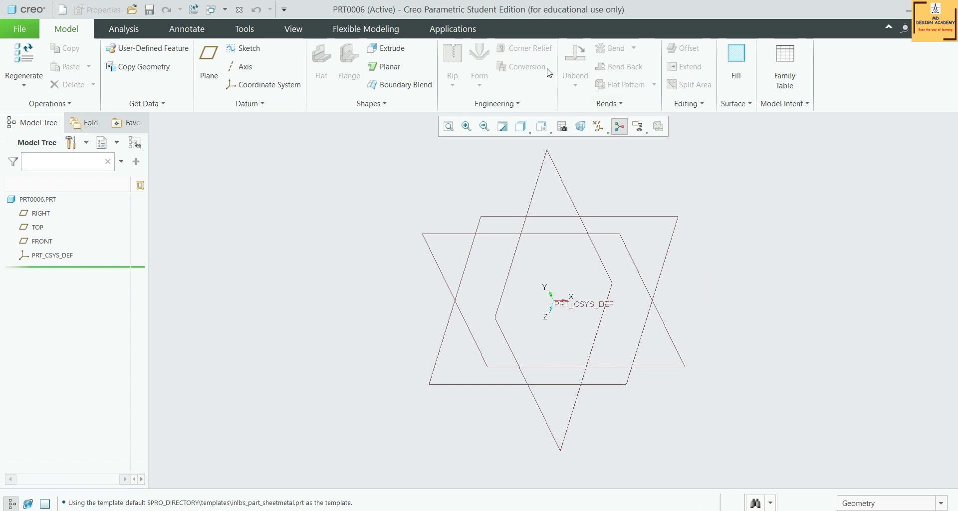
Convert the empty sheetmetal part to a solid part.
{"action": "left_click", "coordinate": [607, 102]}
{"action": "left_click", "coordinate": [617, 121]}
{"action": "scroll", "coordinate": [315, 254], "scroll_direction": "down", "scroll_amount": 3}
{"action": "scroll", "coordinate": [424, 261], "scroll_direction": "up", "scroll_amount": 3}
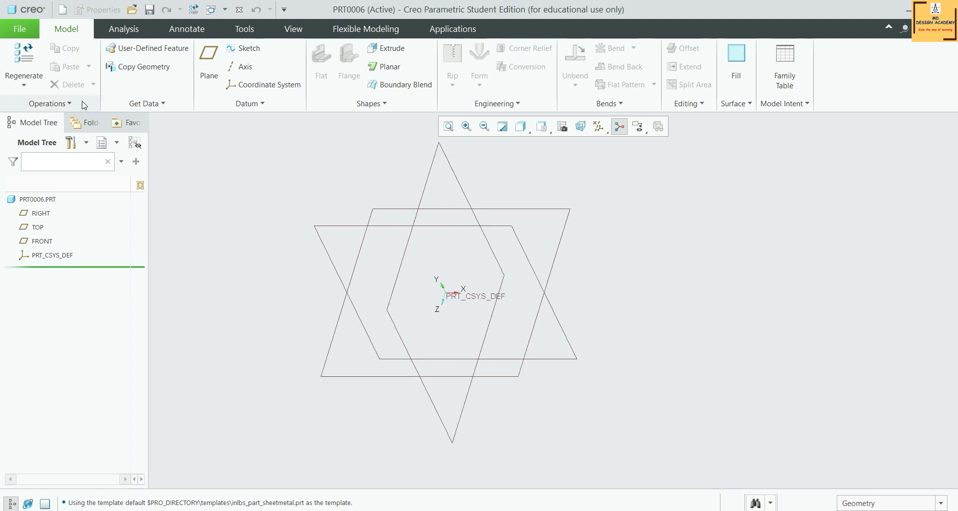
{"action": "left_click", "coordinate": [50, 103]}
{"action": "left_click", "coordinate": [95, 316]}
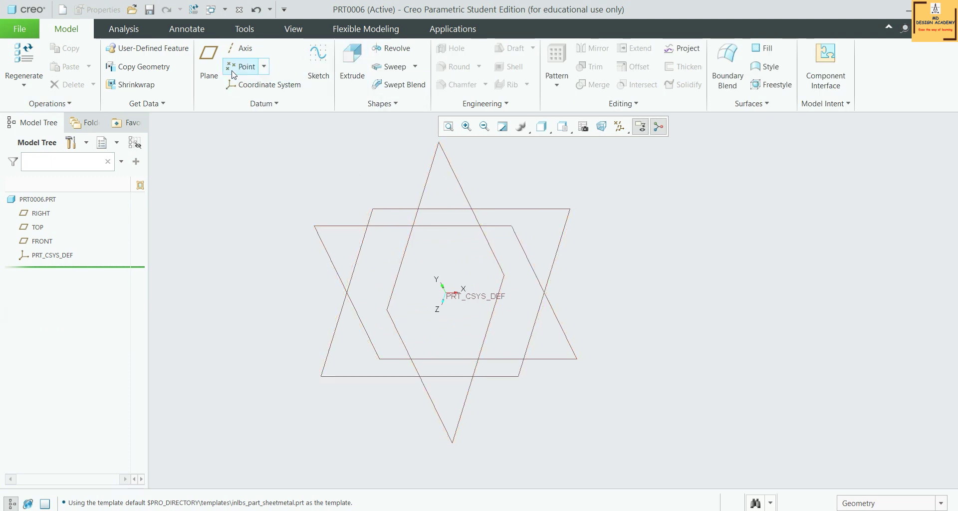
Start an Extrude on the TOP plane and sketch a rectangle about 416 by 283 around the origin.
{"action": "left_click", "coordinate": [352, 65]}
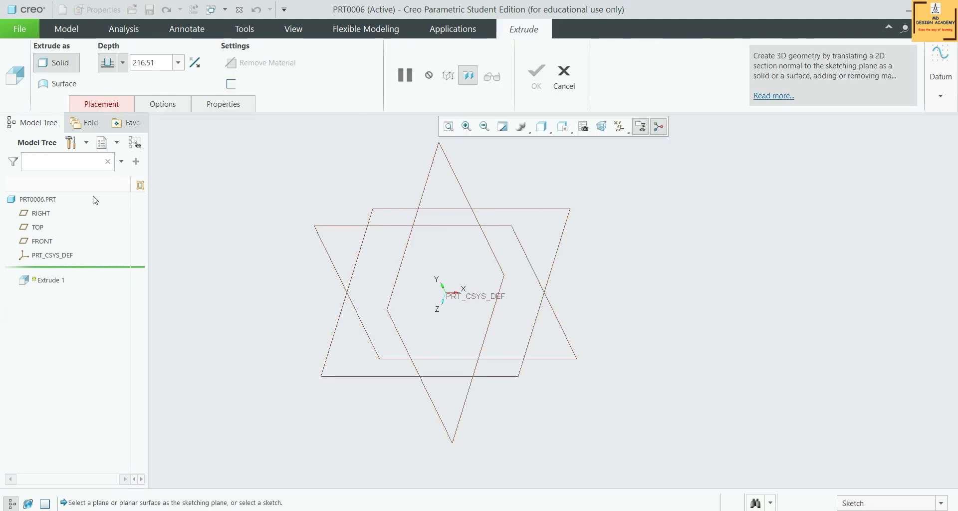
{"action": "left_click", "coordinate": [39, 227]}
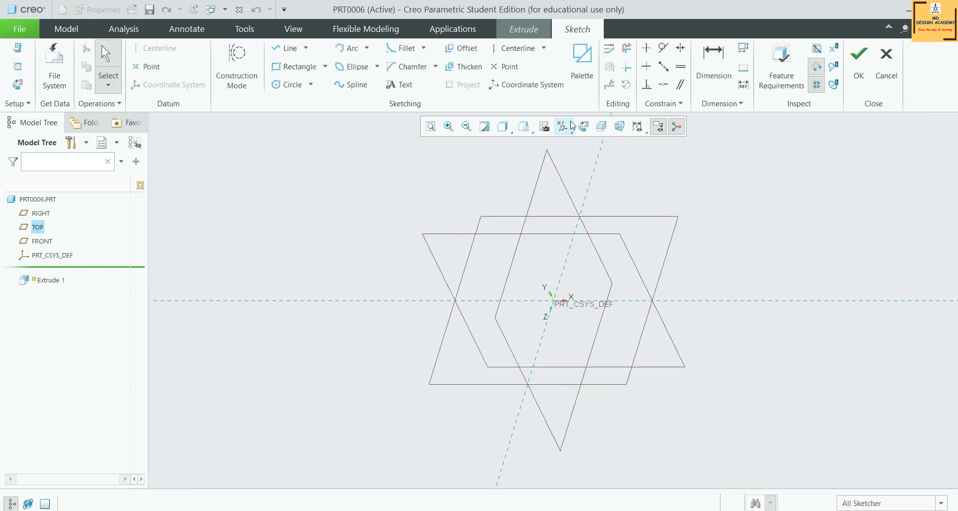
{"action": "left_click", "coordinate": [583, 126]}
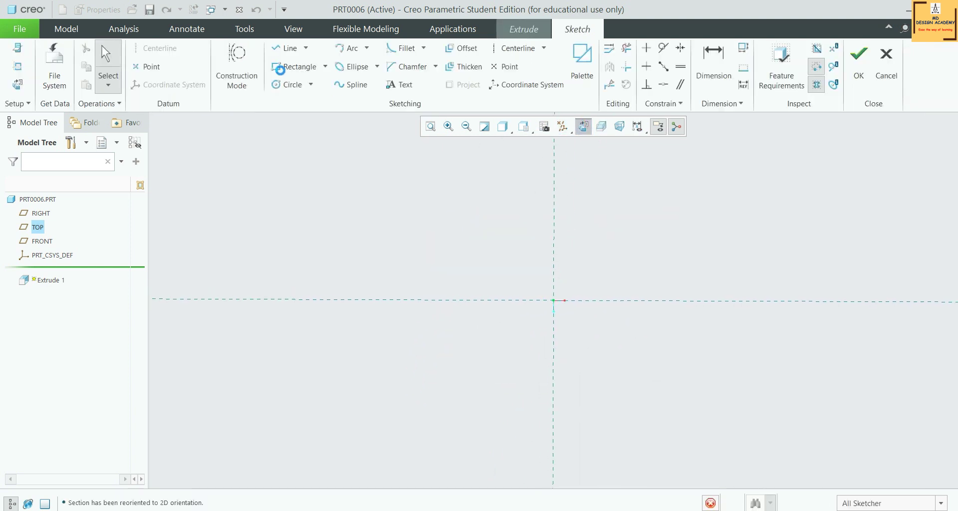
{"action": "left_click", "coordinate": [280, 67]}
{"action": "left_click", "coordinate": [437, 220]}
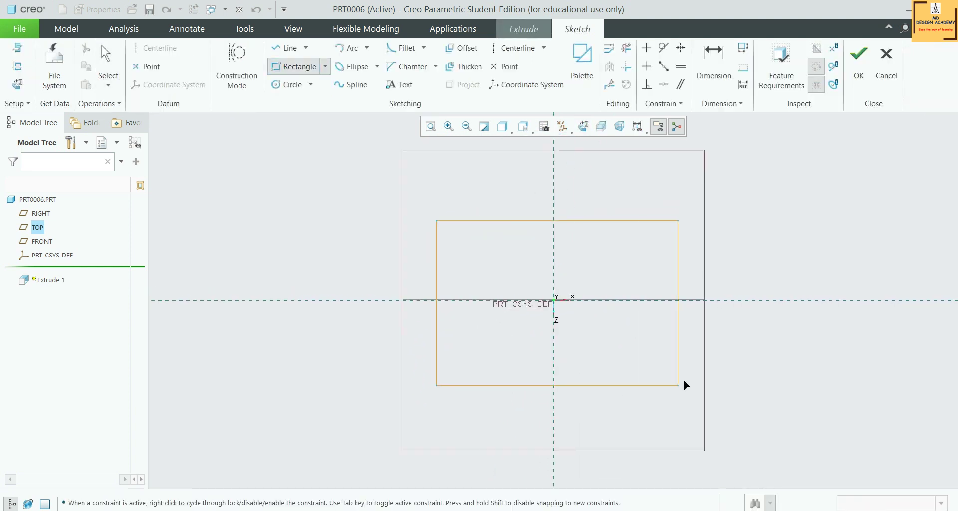
{"action": "left_click", "coordinate": [683, 388]}
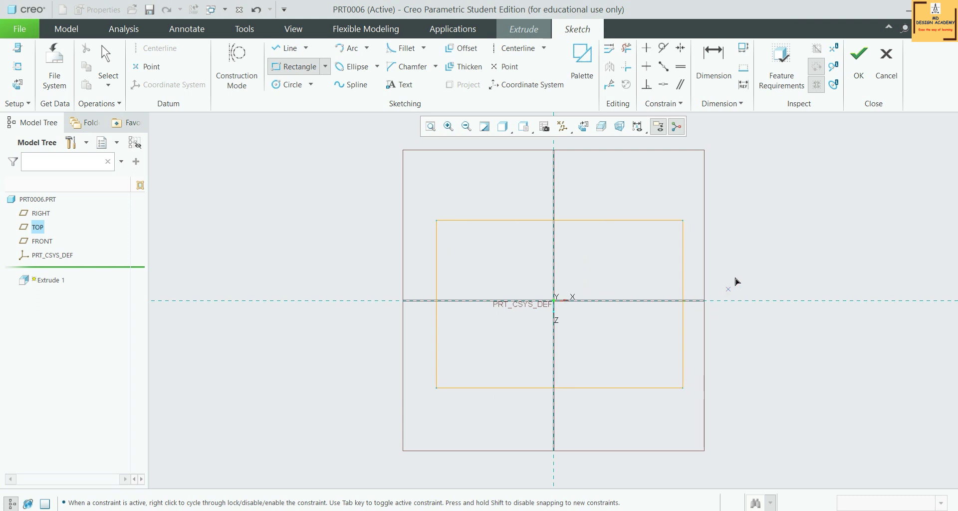
{"action": "middle_click", "coordinate": [769, 233]}
Set the rectangle's width to 400 and its height to 250, and finish the sketch.
{"action": "double_click", "coordinate": [531, 197]}
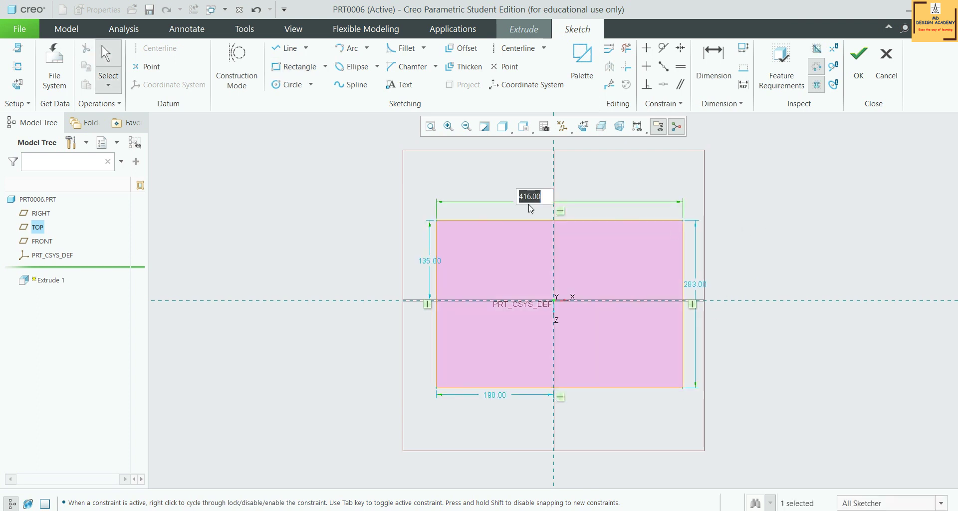
{"action": "type", "text": "400"}
{"action": "key", "text": "Return"}
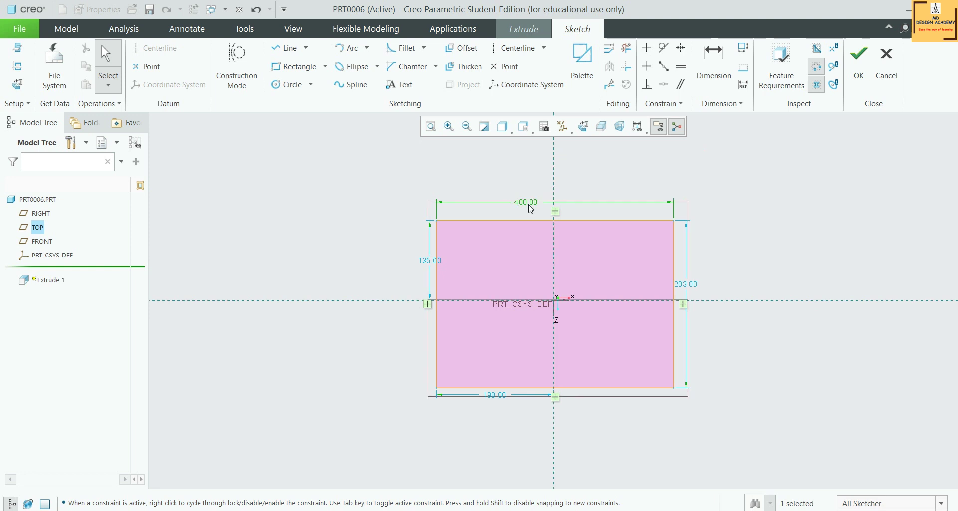
{"action": "double_click", "coordinate": [687, 285]}
{"action": "type", "text": "250"}
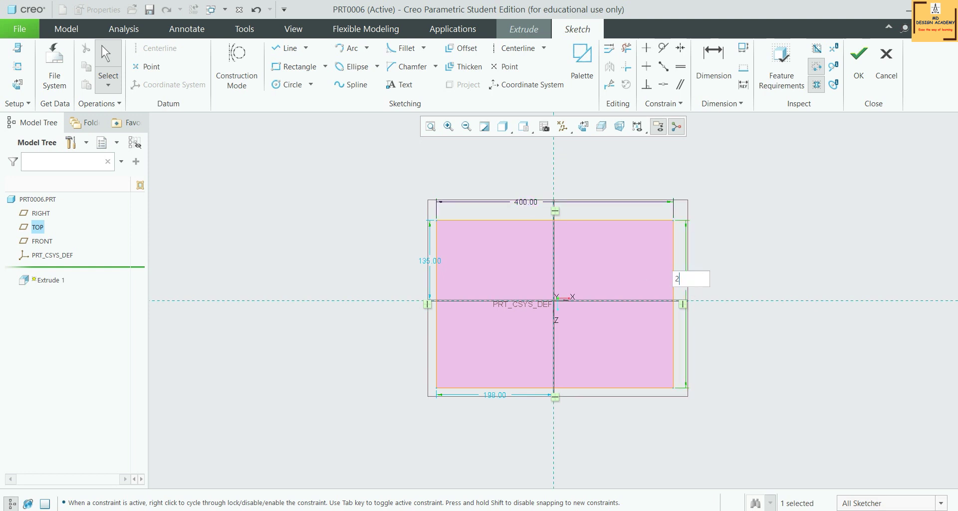
{"action": "key", "text": "Return"}
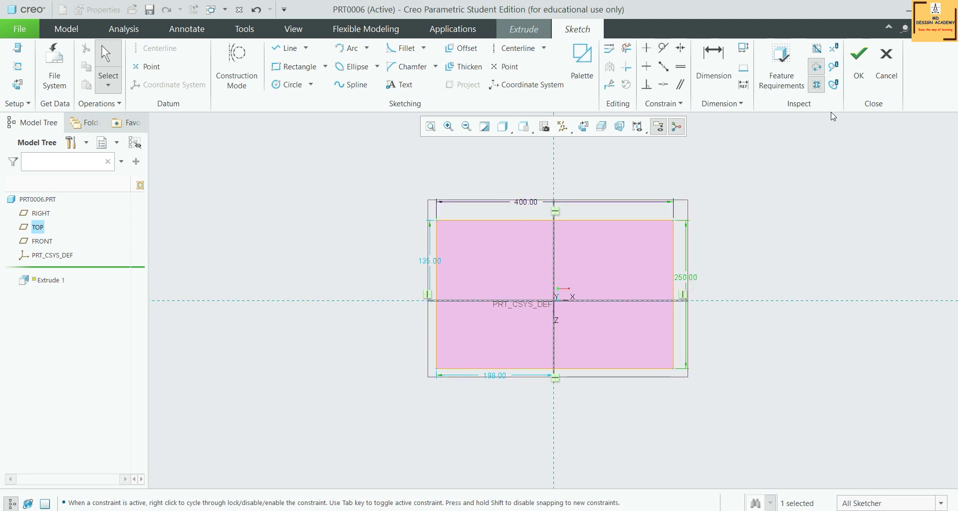
{"action": "left_click", "coordinate": [859, 65]}
Set the extrusion depth to 120 and complete the solid base block.
{"action": "middle_click_drag", "start_coordinate": [539, 316], "coordinate": [539, 279]}
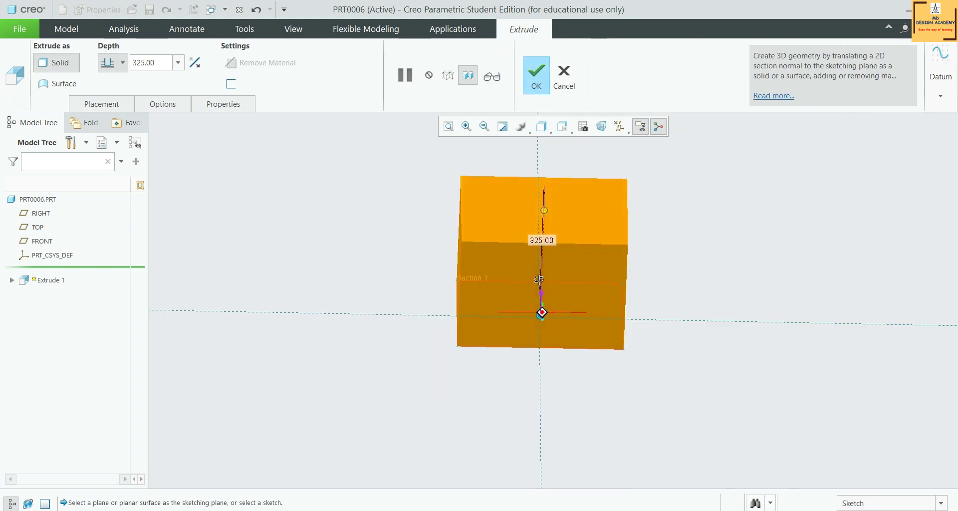
{"action": "left_click_drag", "start_coordinate": [544, 211], "coordinate": [543, 252]}
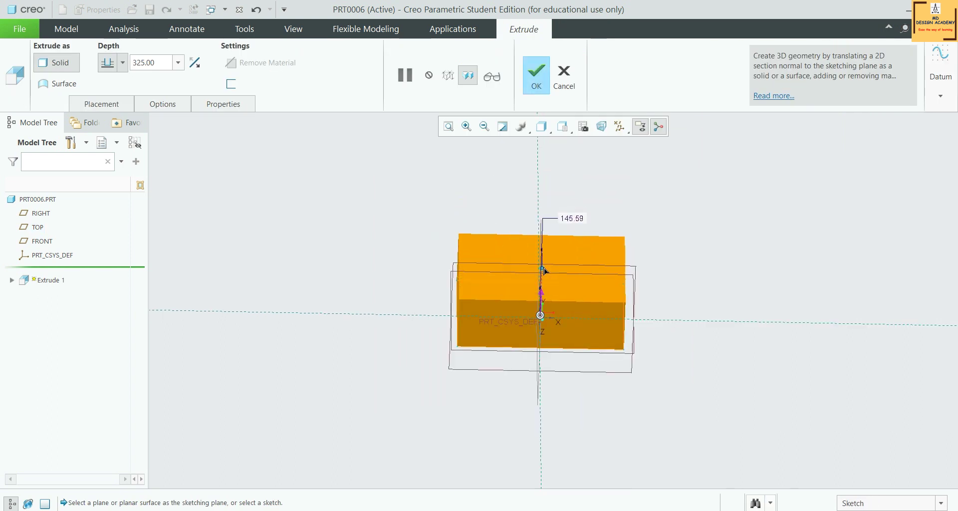
{"action": "mouse_move", "coordinate": [630, 263]}
{"action": "middle_mouse_down"}
{"action": "mouse_move", "coordinate": [637, 259]}
{"action": "mouse_move", "coordinate": [631, 265]}
{"action": "middle_mouse_up"}
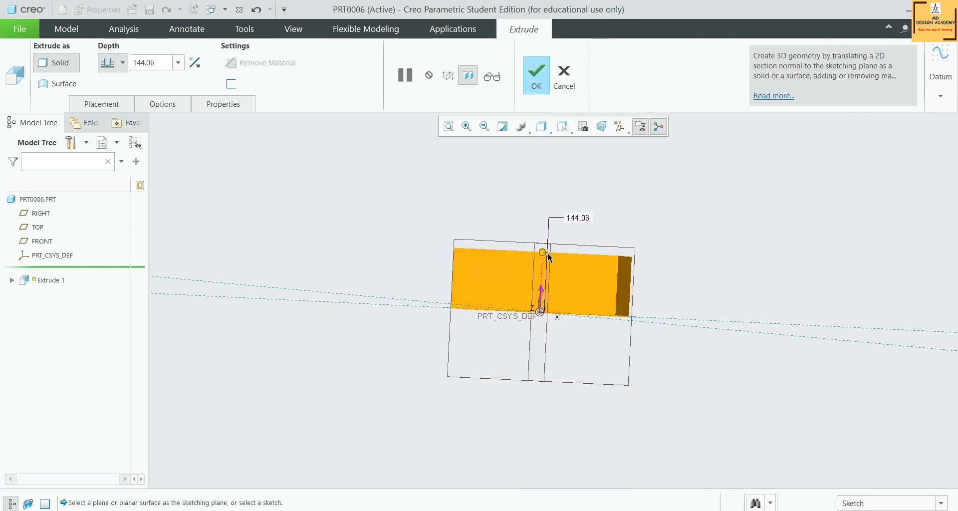
{"action": "left_click_drag", "start_coordinate": [543, 251], "coordinate": [544, 263]}
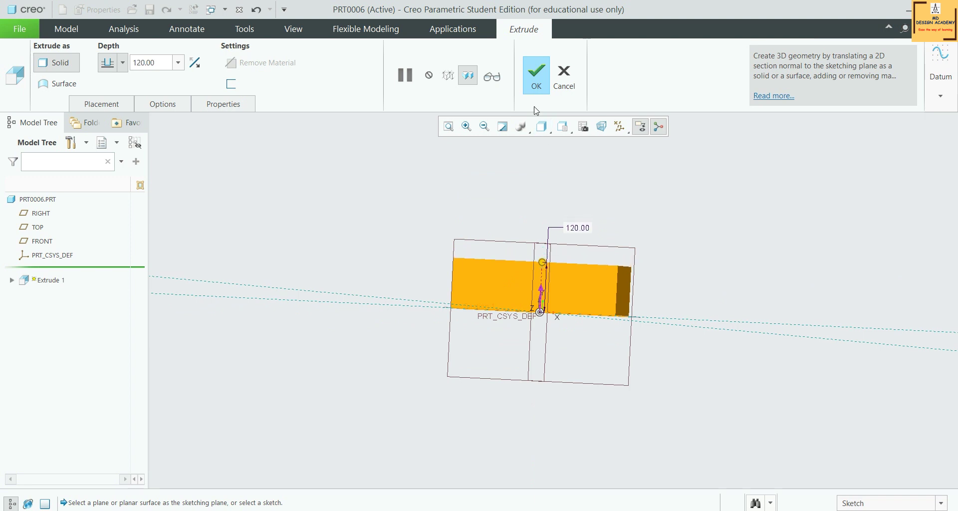
{"action": "left_click", "coordinate": [534, 79]}
Sketch a smaller rectangle on the base block's top face as the section of a second Extrude.
{"action": "scroll", "coordinate": [470, 219], "scroll_direction": "up", "scroll_amount": 3}
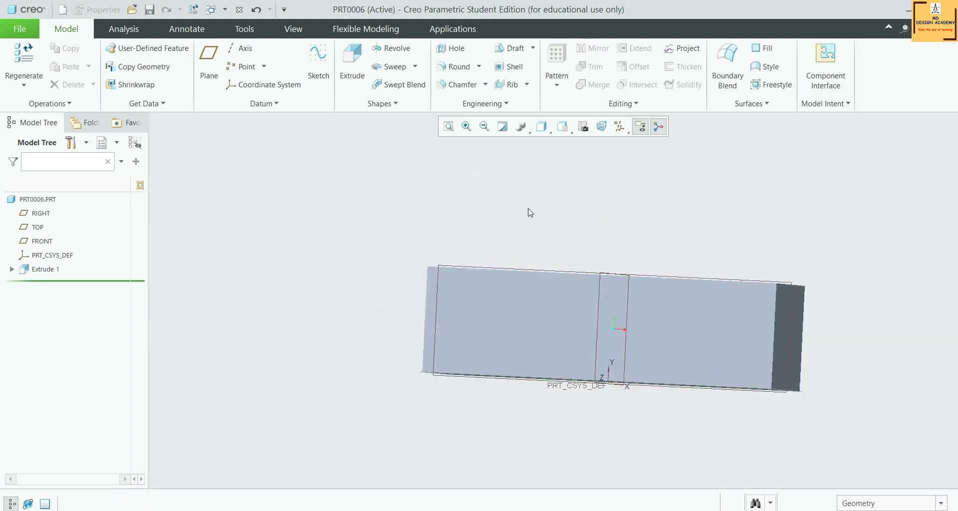
{"action": "middle_click_drag", "start_coordinate": [522, 222], "coordinate": [525, 235]}
{"action": "left_click", "coordinate": [544, 259]}
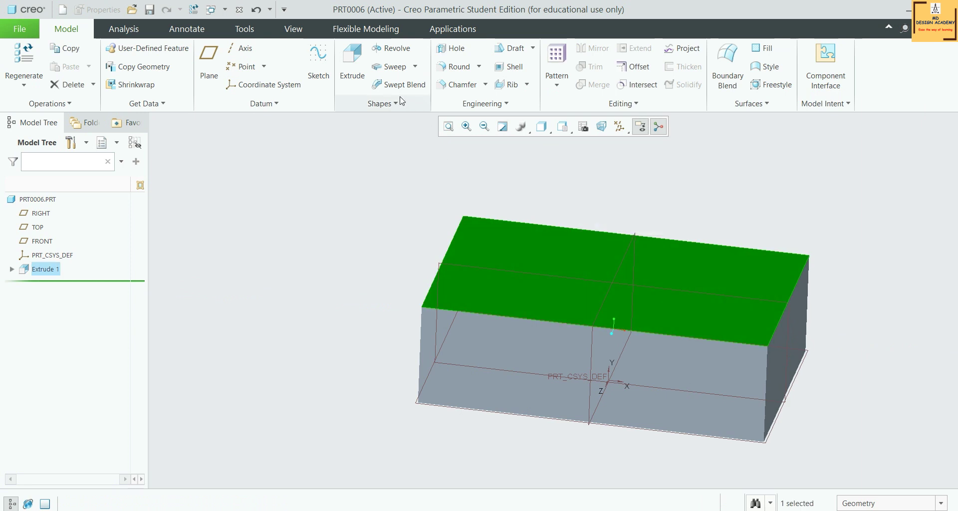
{"action": "left_click", "coordinate": [345, 78]}
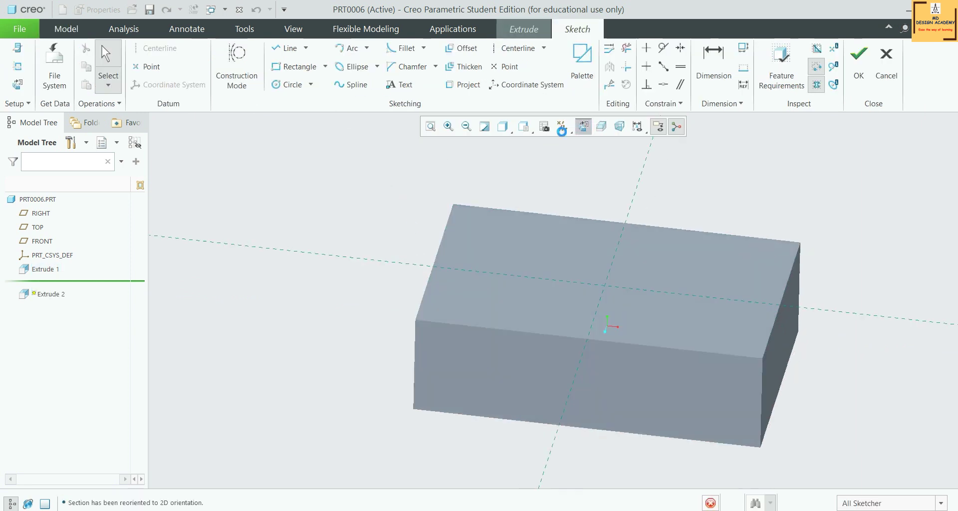
{"action": "left_click", "coordinate": [294, 66]}
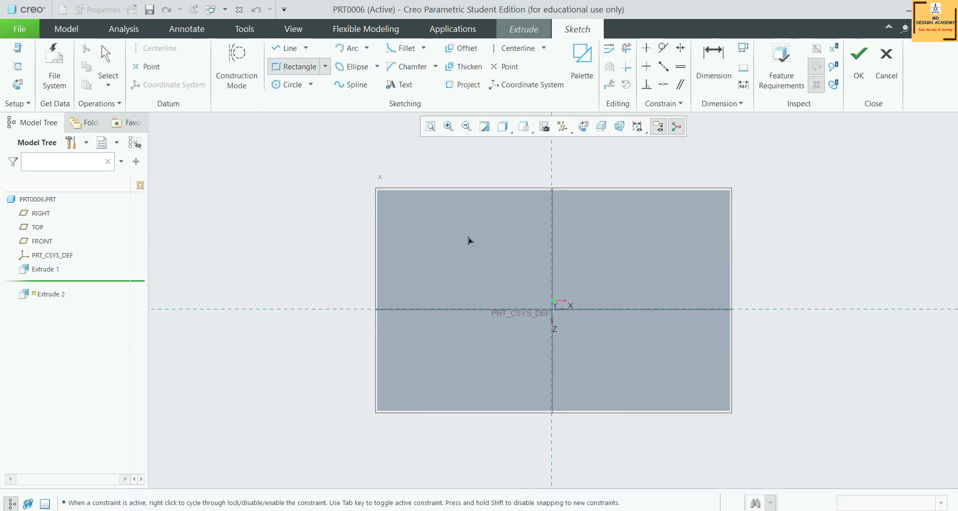
{"action": "left_click", "coordinate": [443, 234]}
{"action": "left_click", "coordinate": [859, 58]}
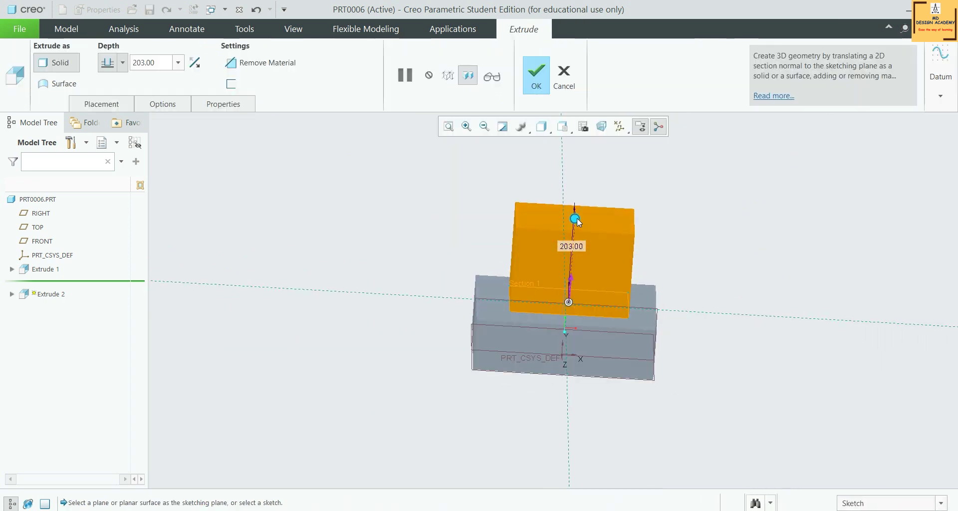
Set the second extrusion's depth to 100 and complete the upper block.
{"action": "left_click_drag", "start_coordinate": [575, 215], "coordinate": [578, 264]}
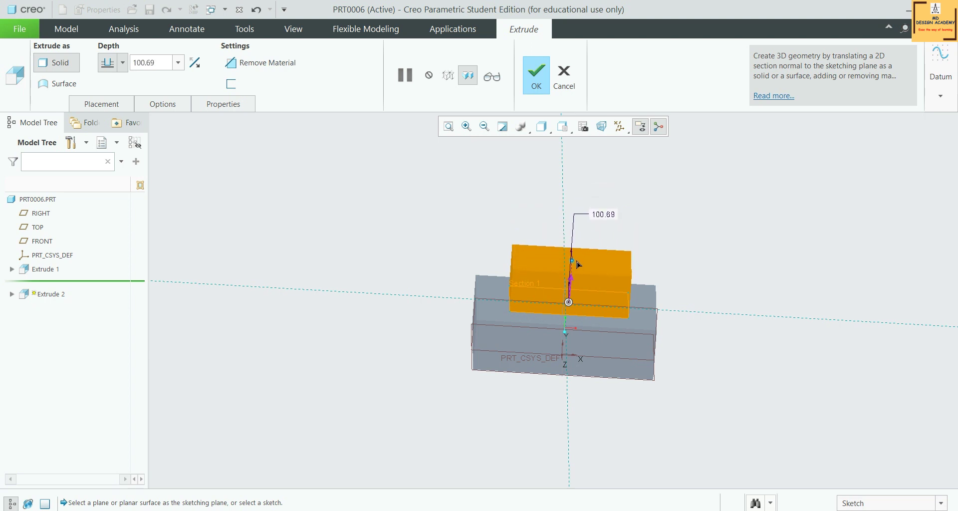
{"action": "double_click", "coordinate": [605, 215]}
{"action": "type", "text": "10"}
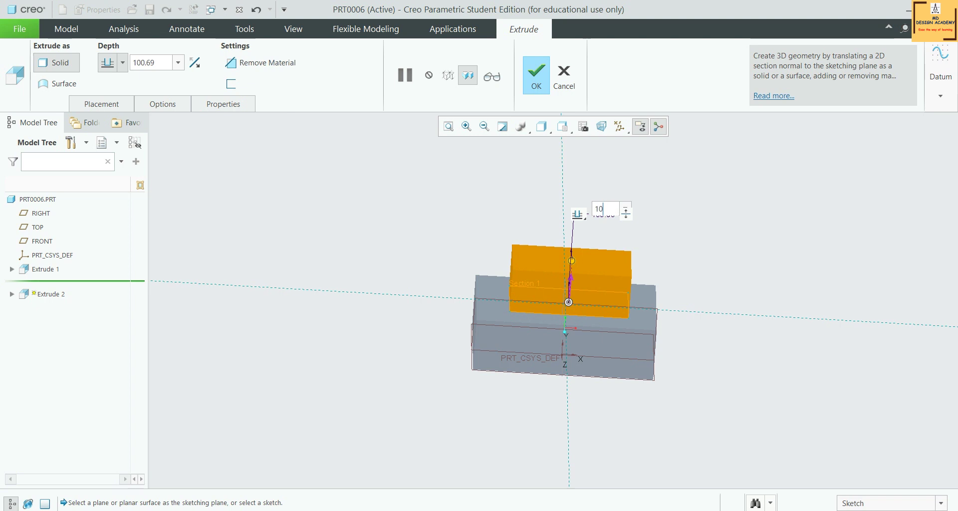
{"action": "type", "text": "0"}
{"action": "key", "text": "Return"}
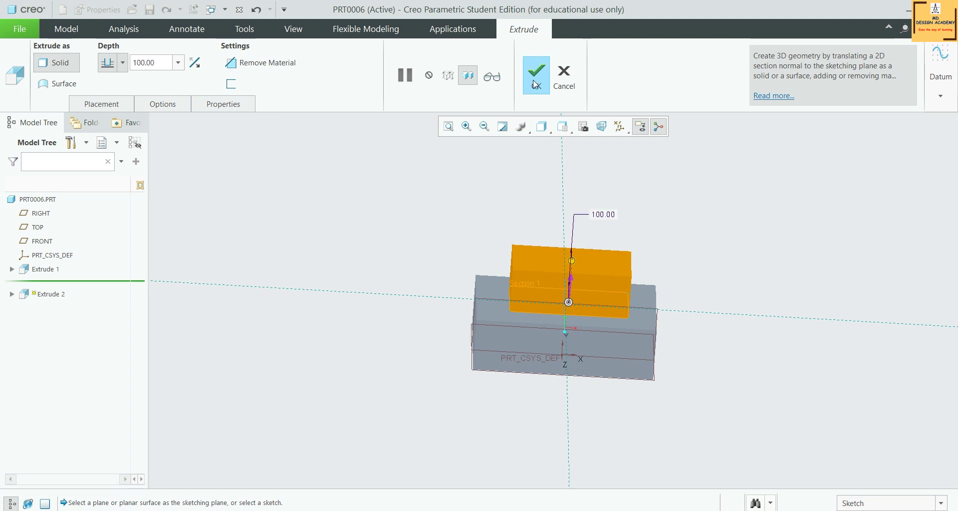
{"action": "left_click", "coordinate": [535, 84]}
Start converting the solid to a sheet metal part with a Shell first wall, removing the upper block's top face.
{"action": "left_click", "coordinate": [384, 340]}
{"action": "scroll", "coordinate": [579, 273], "scroll_direction": "down", "scroll_amount": 3}
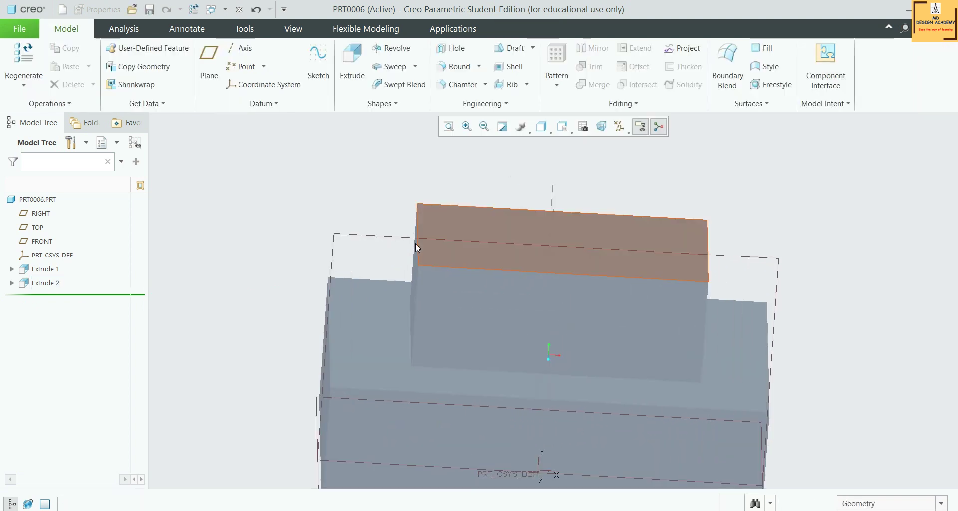
{"action": "scroll", "coordinate": [329, 219], "scroll_direction": "up", "scroll_amount": 3}
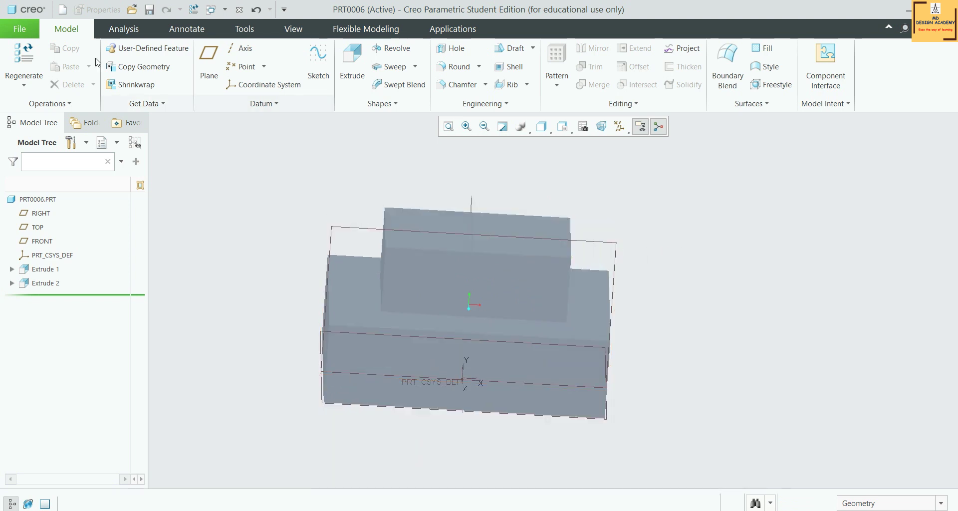
{"action": "left_click", "coordinate": [50, 103]}
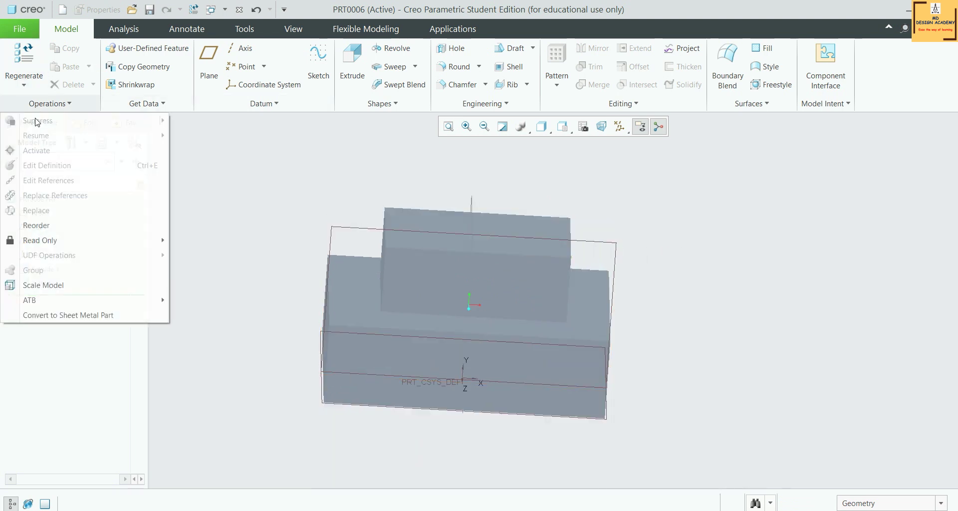
{"action": "left_click", "coordinate": [64, 317]}
{"action": "left_click", "coordinate": [443, 229]}
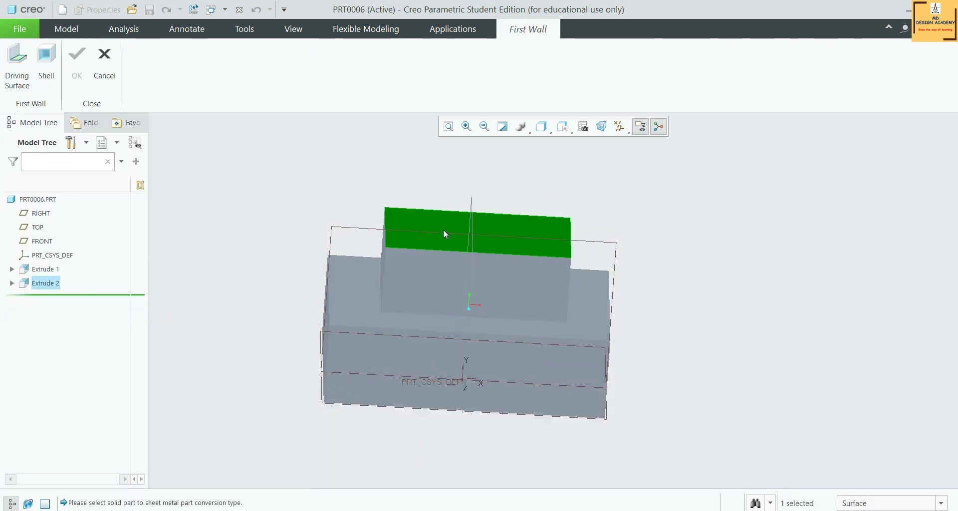
{"action": "left_click", "coordinate": [46, 62]}
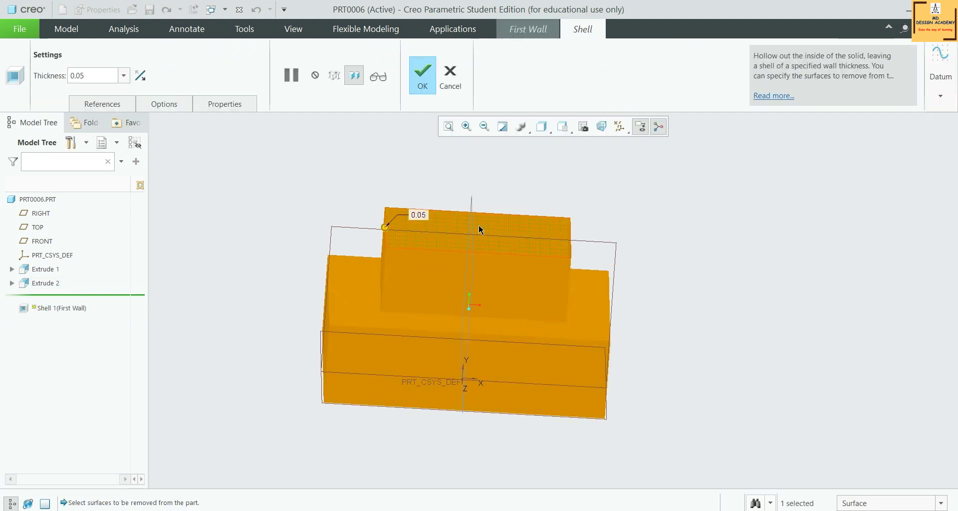
{"action": "middle_click_drag", "start_coordinate": [722, 230], "coordinate": [712, 261]}
{"action": "middle_click_drag", "start_coordinate": [456, 286], "coordinate": [505, 265]}
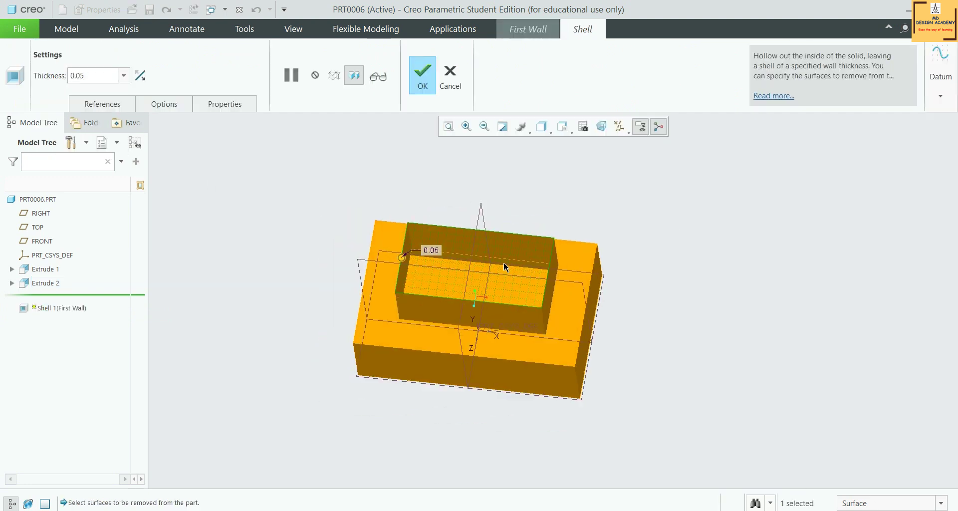
Set the shell's wall thickness to 3 and complete the sheet metal conversion.
{"action": "double_click", "coordinate": [93, 75]}
{"action": "type", "text": "3"}
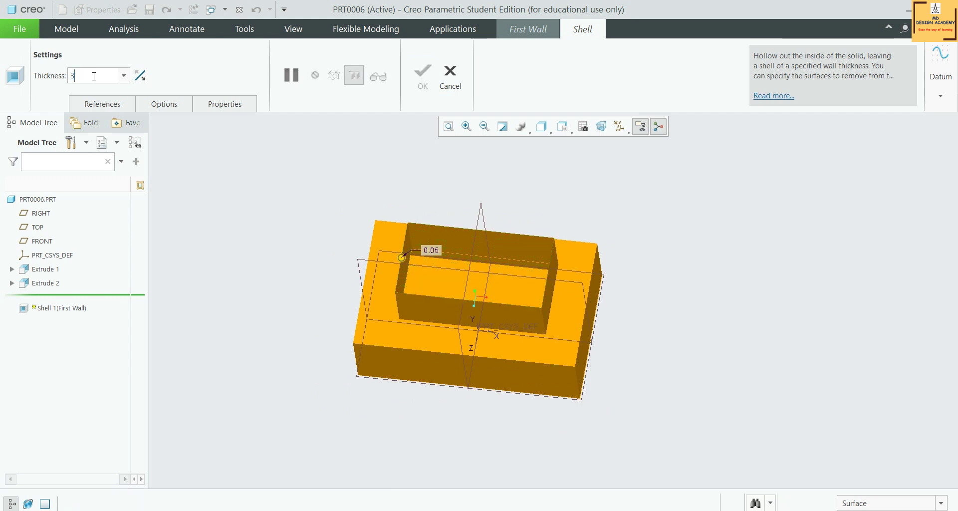
{"action": "key", "text": "Return"}
{"action": "scroll", "coordinate": [460, 202], "scroll_direction": "up", "scroll_amount": 3}
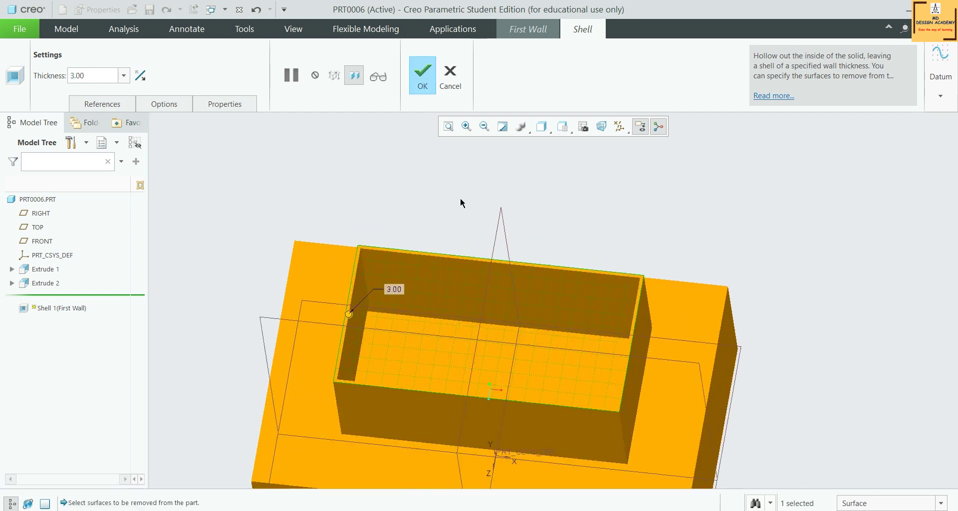
{"action": "left_click", "coordinate": [422, 75]}
{"action": "scroll", "coordinate": [451, 217], "scroll_direction": "down", "scroll_amount": 3}
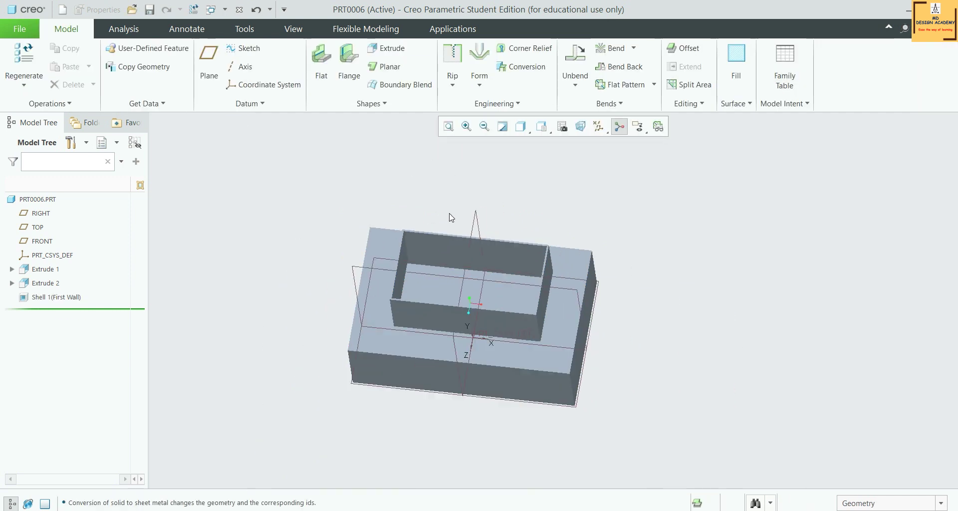
{"action": "middle_click_drag", "start_coordinate": [615, 323], "coordinate": [574, 267]}
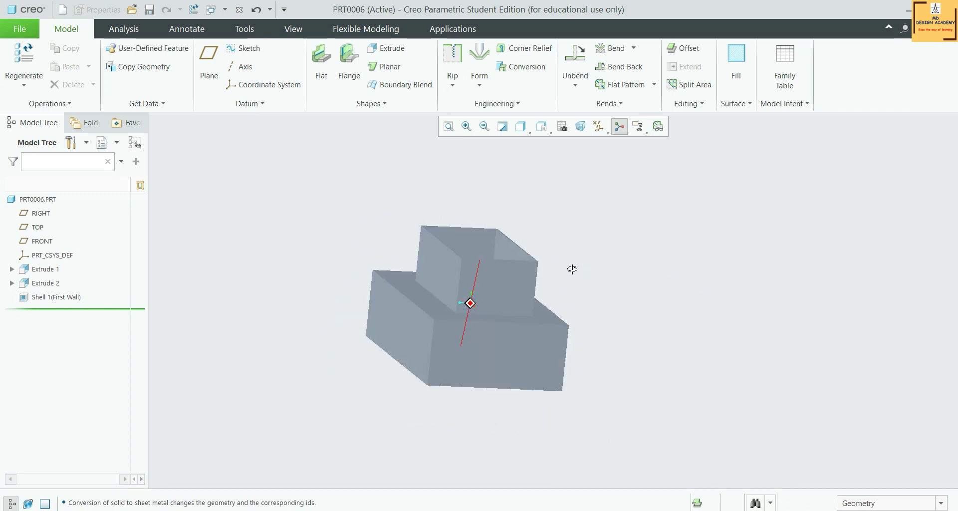
Try to preview the flat pattern of the shelled sheet metal part.
{"action": "left_click", "coordinate": [658, 126]}
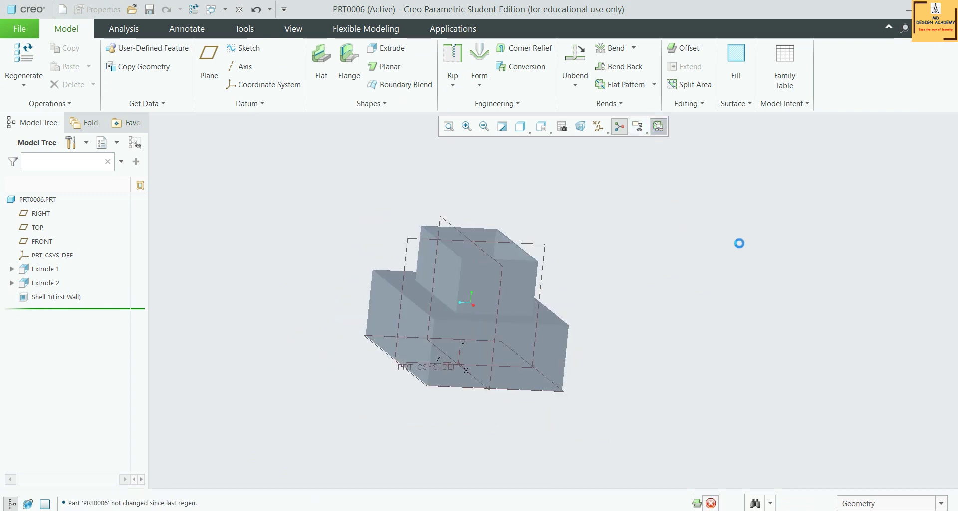
{"action": "mouse_move", "coordinate": [812, 196]}
{"action": "middle_mouse_down"}
{"action": "mouse_move", "coordinate": [827, 186]}
{"action": "mouse_move", "coordinate": [774, 186]}
{"action": "middle_mouse_up"}
{"action": "left_click", "coordinate": [659, 128]}
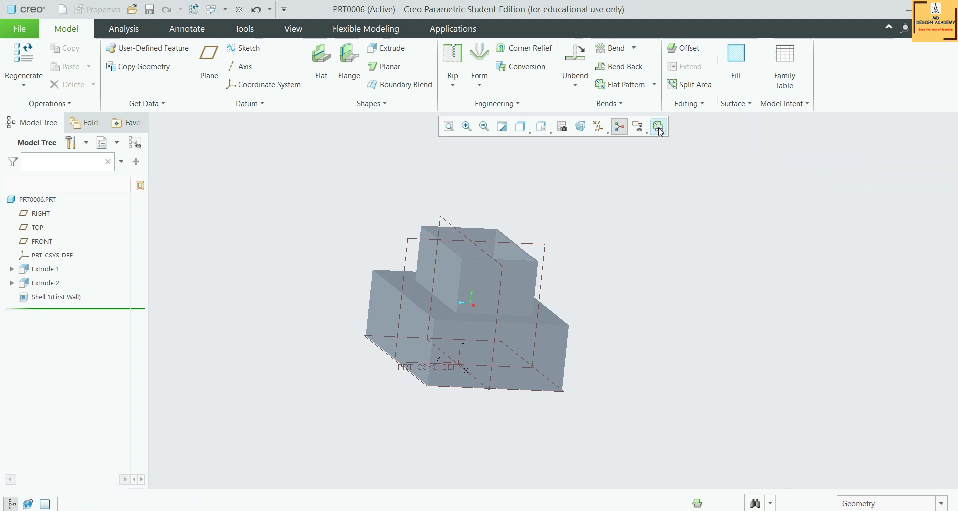
{"action": "left_click", "coordinate": [533, 69]}
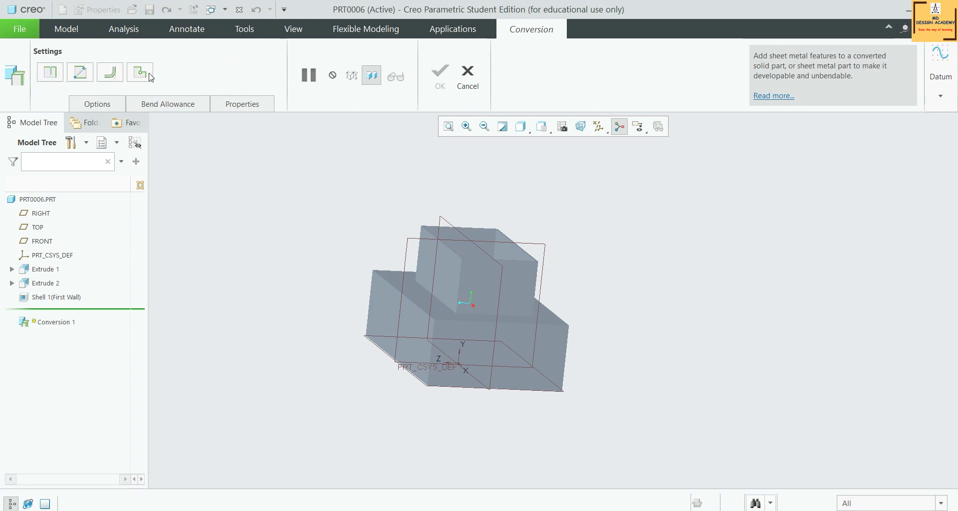
{"action": "left_click", "coordinate": [482, 73]}
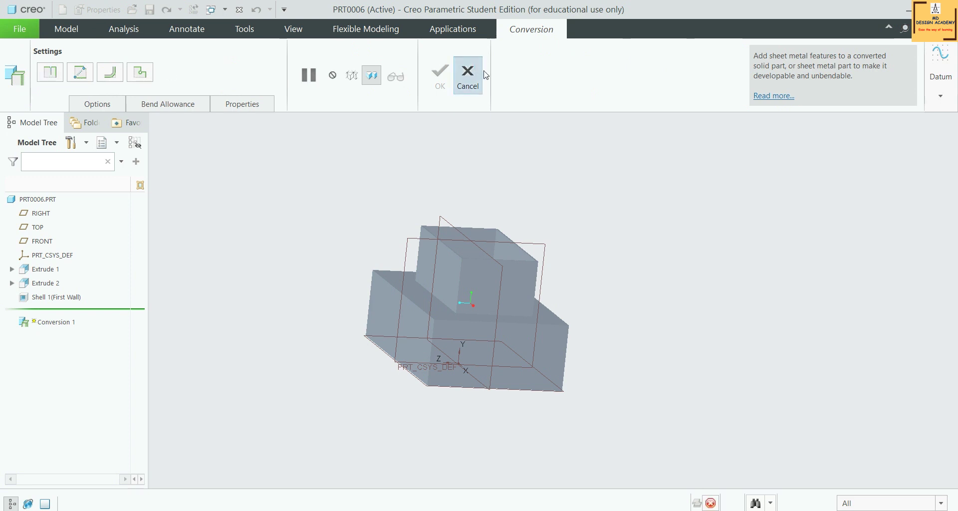
{"action": "left_click", "coordinate": [458, 88]}
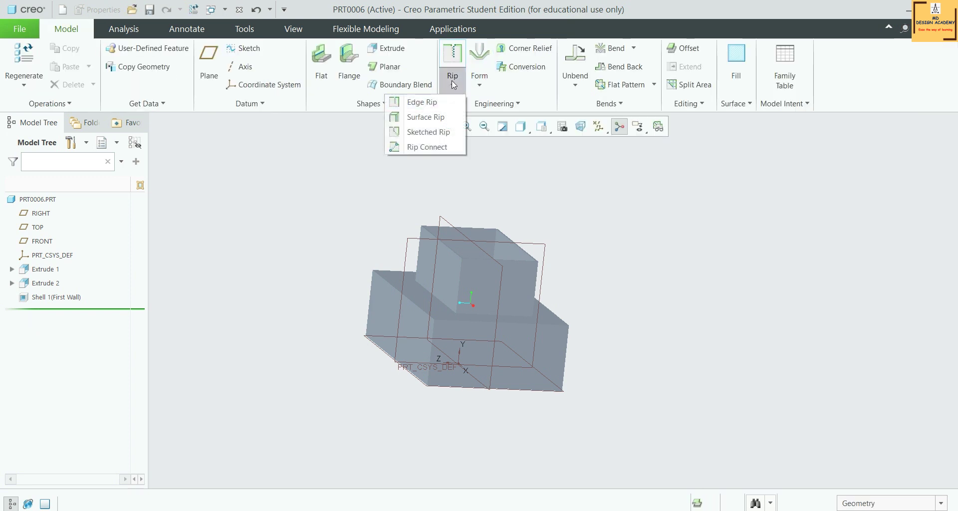
{"action": "left_click", "coordinate": [452, 83]}
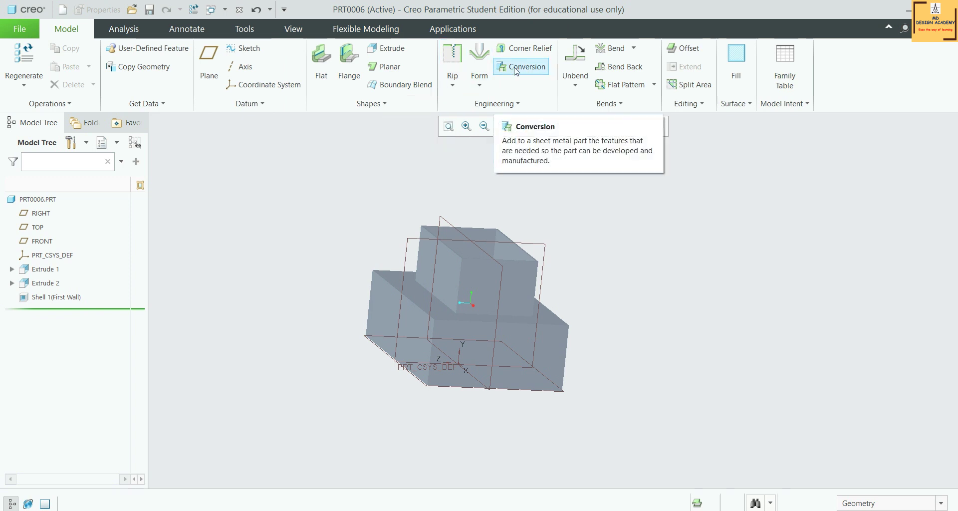
Start a Conversion with an Edge Rip and select two adjacent vertical corner edges of the upper block.
{"action": "left_click", "coordinate": [517, 72]}
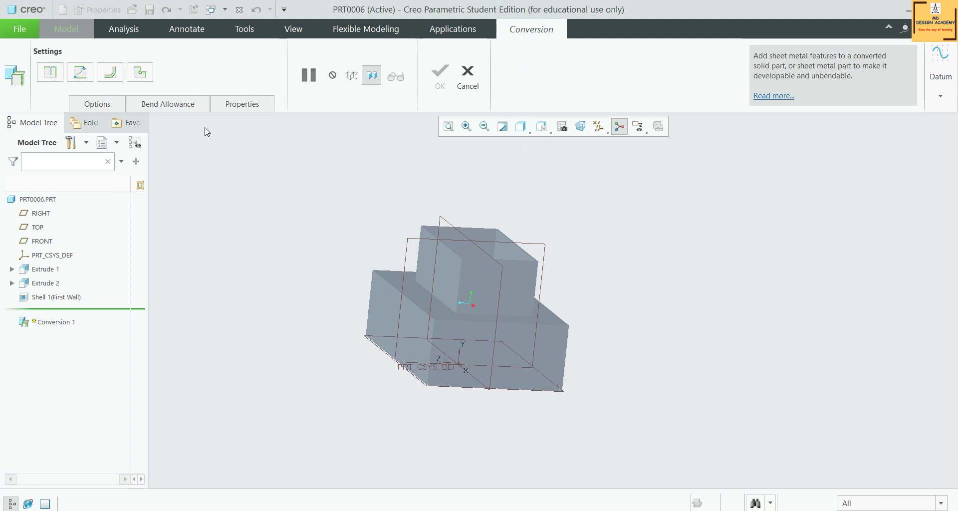
{"action": "left_click", "coordinate": [49, 73]}
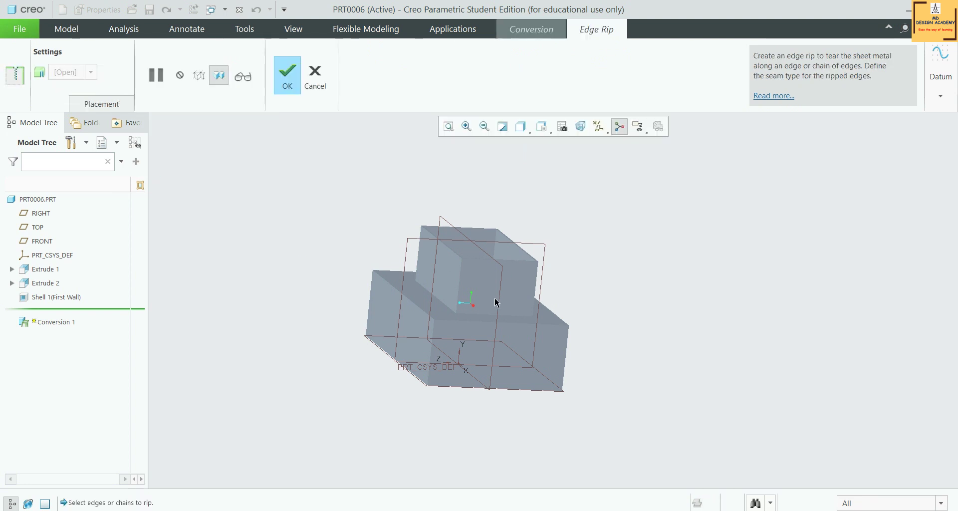
{"action": "scroll", "coordinate": [495, 298], "scroll_direction": "up", "scroll_amount": 3}
{"action": "scroll", "coordinate": [411, 229], "scroll_direction": "up", "scroll_amount": 3}
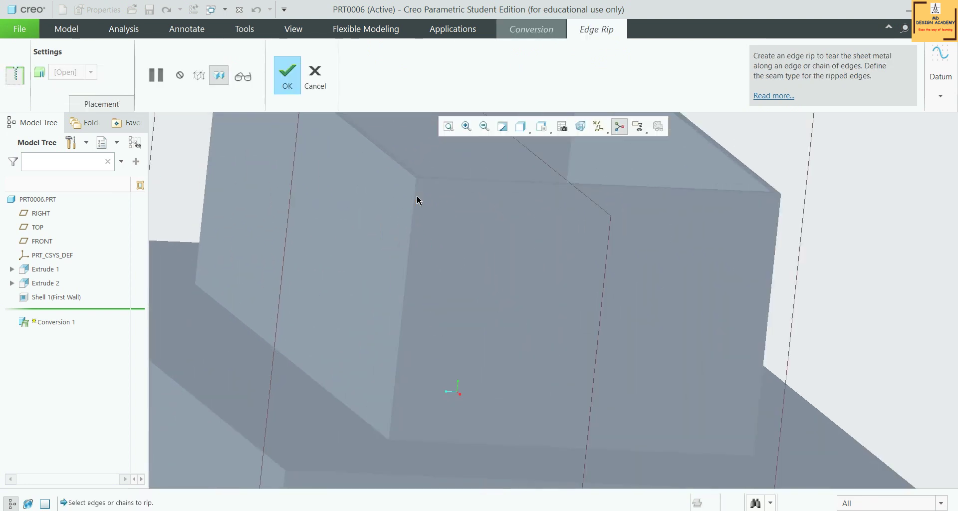
{"action": "left_click", "coordinate": [417, 189]}
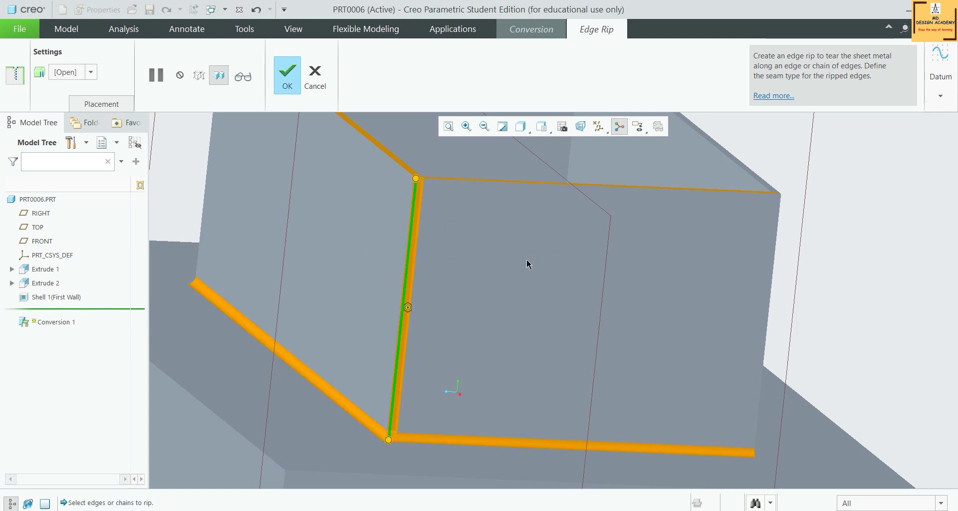
{"action": "scroll", "coordinate": [528, 263], "scroll_direction": "down", "scroll_amount": 1}
{"action": "scroll", "coordinate": [528, 263], "scroll_direction": "down", "scroll_amount": 3}
{"action": "middle_click_drag", "start_coordinate": [665, 263], "coordinate": [633, 259]}
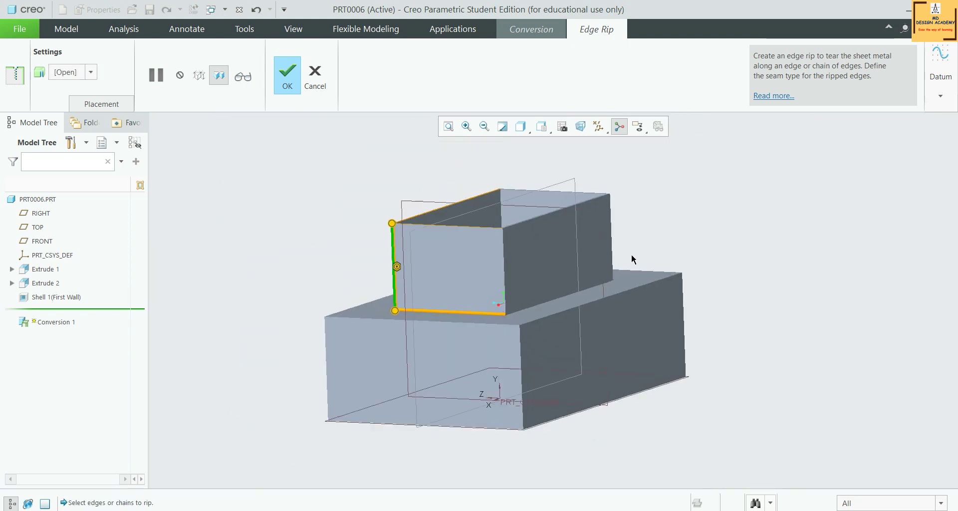
{"action": "scroll", "coordinate": [503, 245], "scroll_direction": "up", "scroll_amount": 3}
{"action": "scroll", "coordinate": [529, 212], "scroll_direction": "up", "scroll_amount": 5}
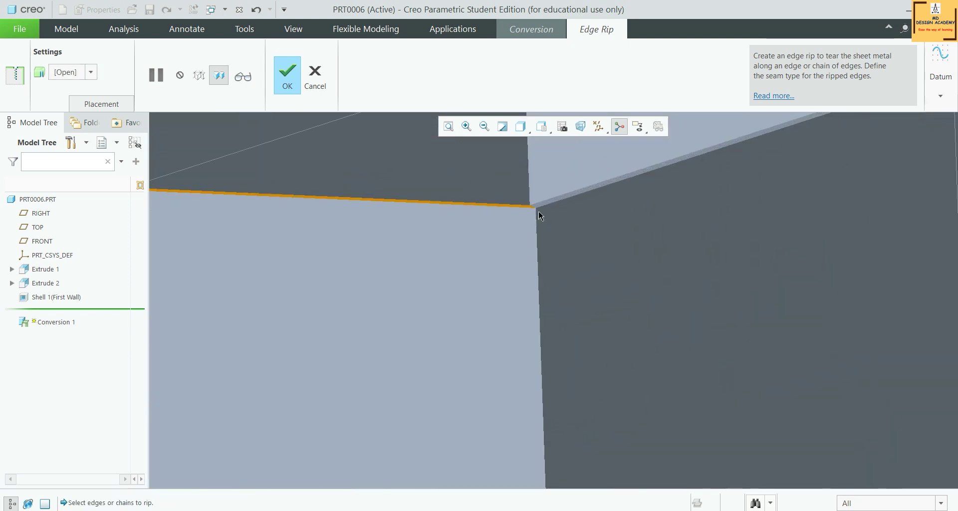
{"action": "left_click", "coordinate": [540, 216]}
{"action": "scroll", "coordinate": [524, 257], "scroll_direction": "down", "scroll_amount": 5}
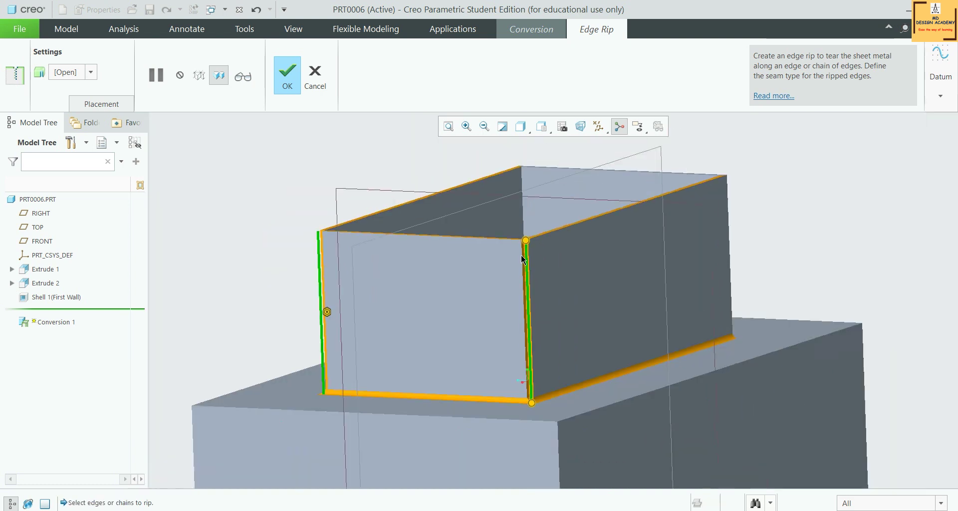
Add the upper block's remaining two vertical corner edges to the edge rip.
{"action": "middle_click_drag", "start_coordinate": [732, 255], "coordinate": [620, 308]}
{"action": "scroll", "coordinate": [588, 306], "scroll_direction": "up", "scroll_amount": 6}
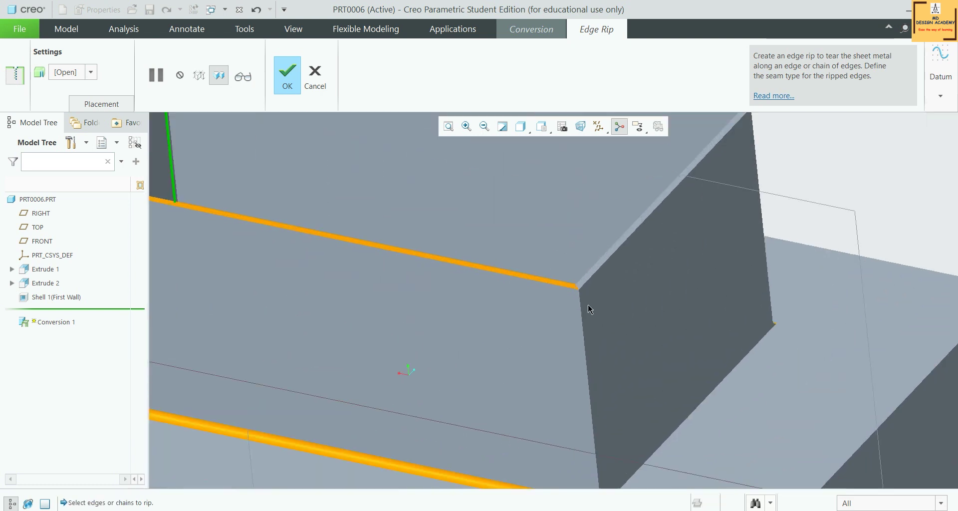
{"action": "left_click", "coordinate": [570, 294]}
{"action": "scroll", "coordinate": [585, 317], "scroll_direction": "down", "scroll_amount": 6}
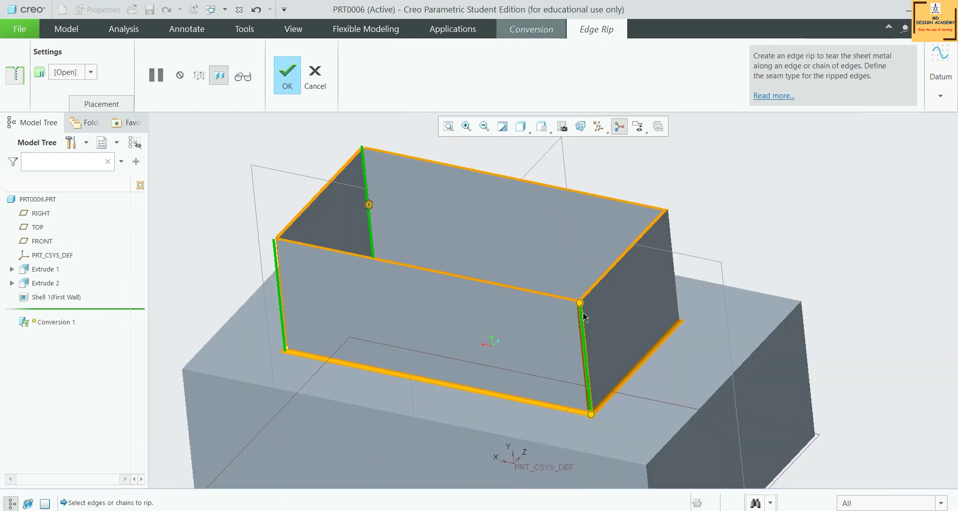
{"action": "middle_click_drag", "start_coordinate": [687, 260], "coordinate": [398, 253]}
{"action": "scroll", "coordinate": [489, 235], "scroll_direction": "up", "scroll_amount": 4}
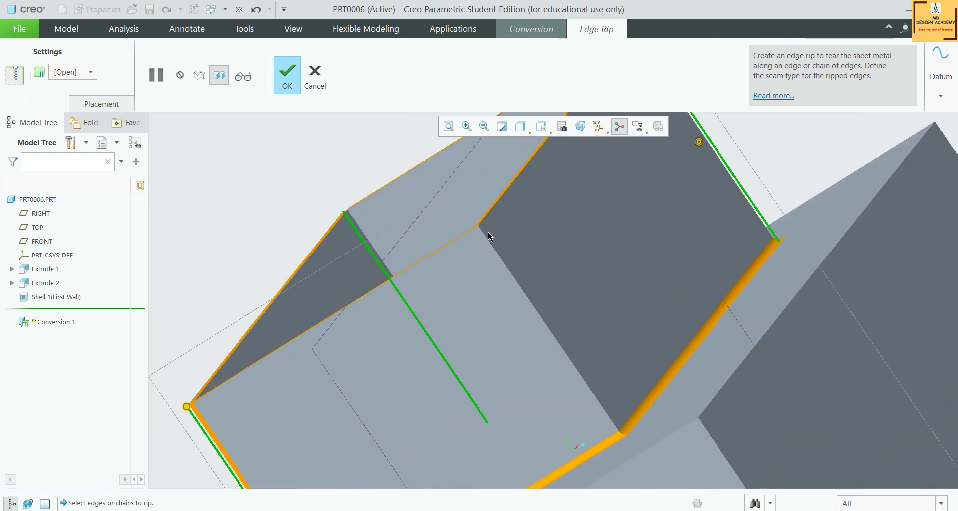
{"action": "left_click", "coordinate": [491, 246]}
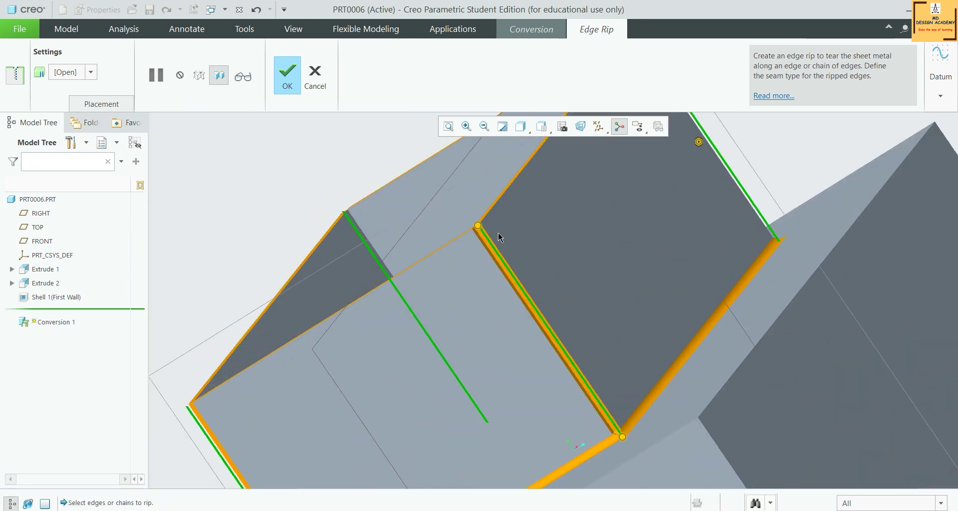
{"action": "scroll", "coordinate": [498, 231], "scroll_direction": "down", "scroll_amount": 4}
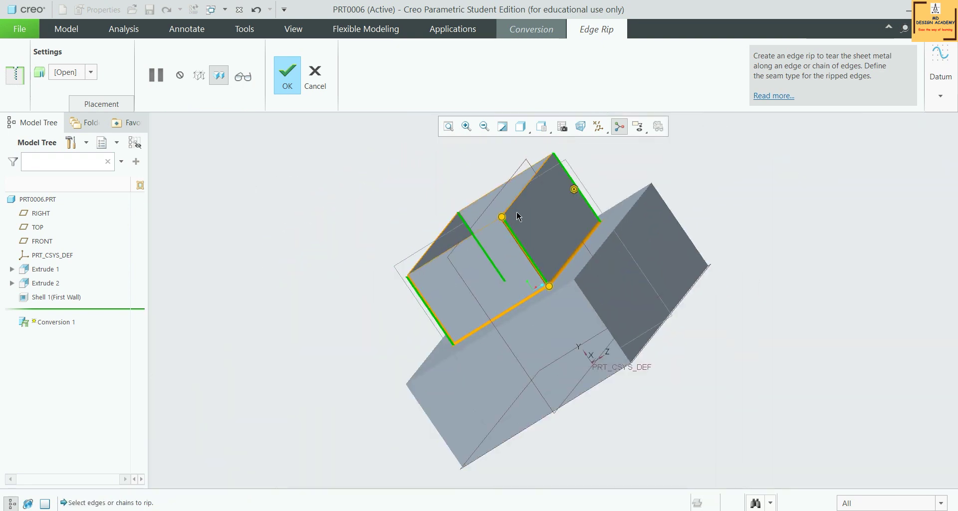
Add two adjacent vertical corner edges of the base block to the edge rip.
{"action": "left_click", "coordinate": [590, 307]}
{"action": "middle_click_drag", "start_coordinate": [696, 258], "coordinate": [685, 303]}
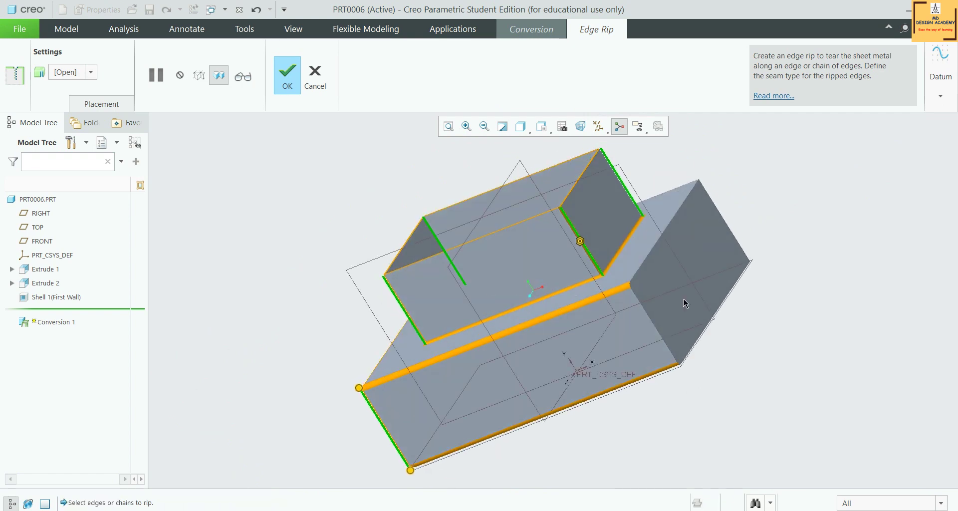
{"action": "scroll", "coordinate": [684, 300], "scroll_direction": "up", "scroll_amount": 4}
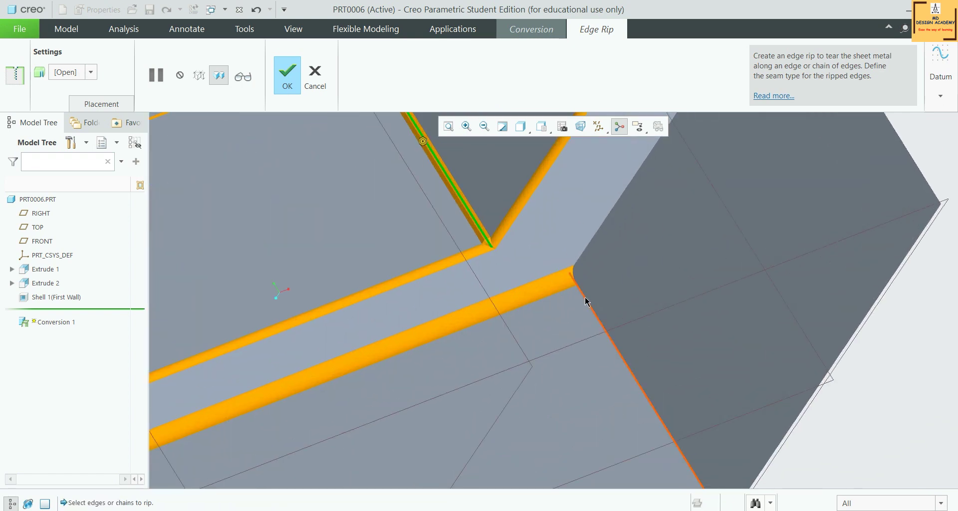
{"action": "left_click", "coordinate": [586, 302]}
{"action": "scroll", "coordinate": [588, 299], "scroll_direction": "down", "scroll_amount": 5}
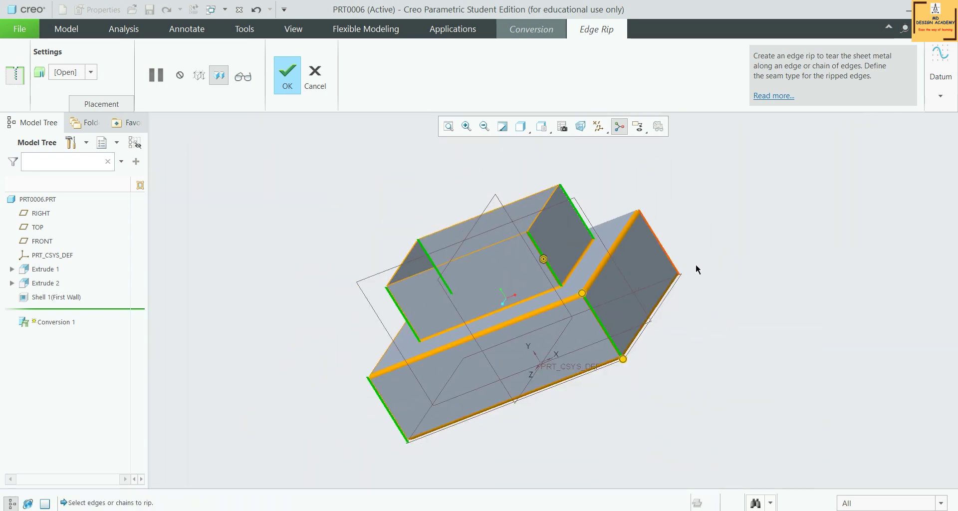
Add the base block's other two vertical corner edges and complete the edge rip.
{"action": "middle_click_drag", "start_coordinate": [697, 270], "coordinate": [597, 337]}
{"action": "scroll", "coordinate": [549, 350], "scroll_direction": "up", "scroll_amount": 5}
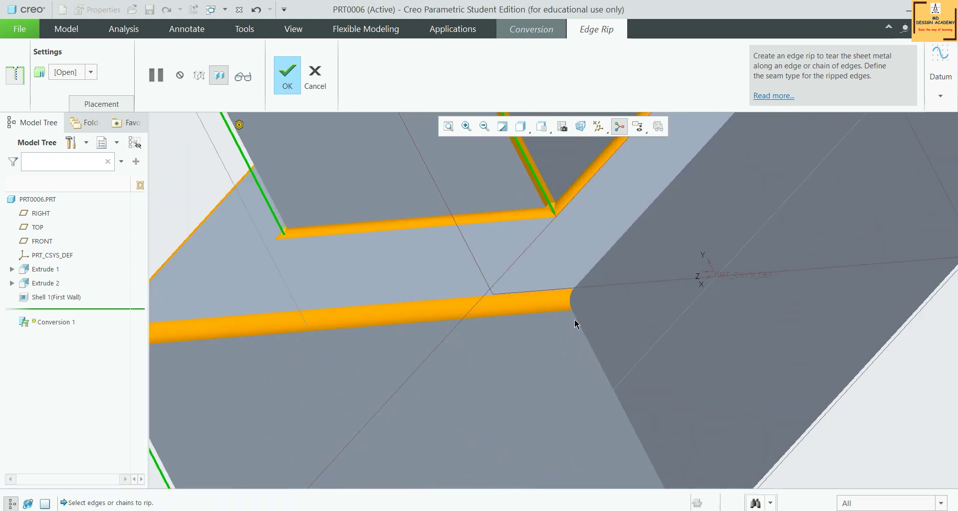
{"action": "left_click", "coordinate": [575, 322]}
{"action": "scroll", "coordinate": [575, 322], "scroll_direction": "down", "scroll_amount": 5}
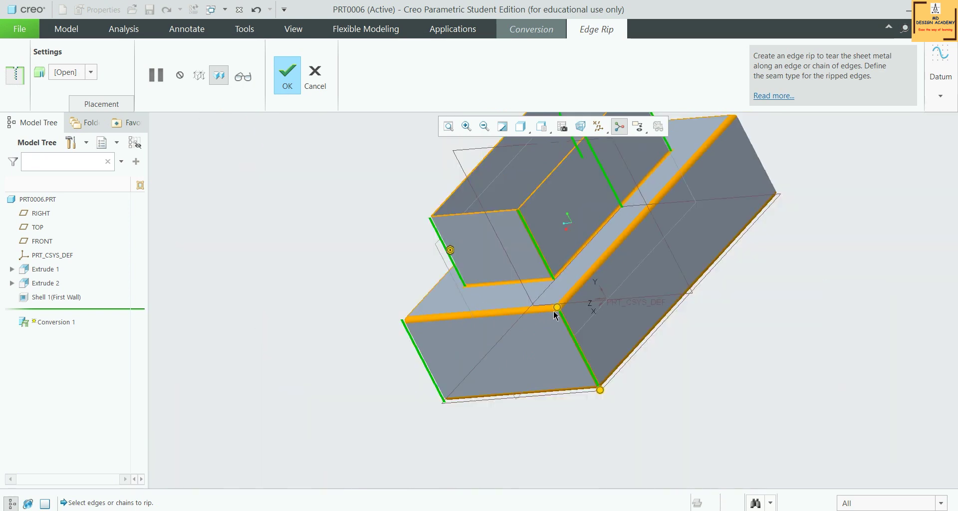
{"action": "middle_click_drag", "start_coordinate": [661, 294], "coordinate": [602, 325]}
{"action": "scroll", "coordinate": [596, 313], "scroll_direction": "up", "scroll_amount": 5}
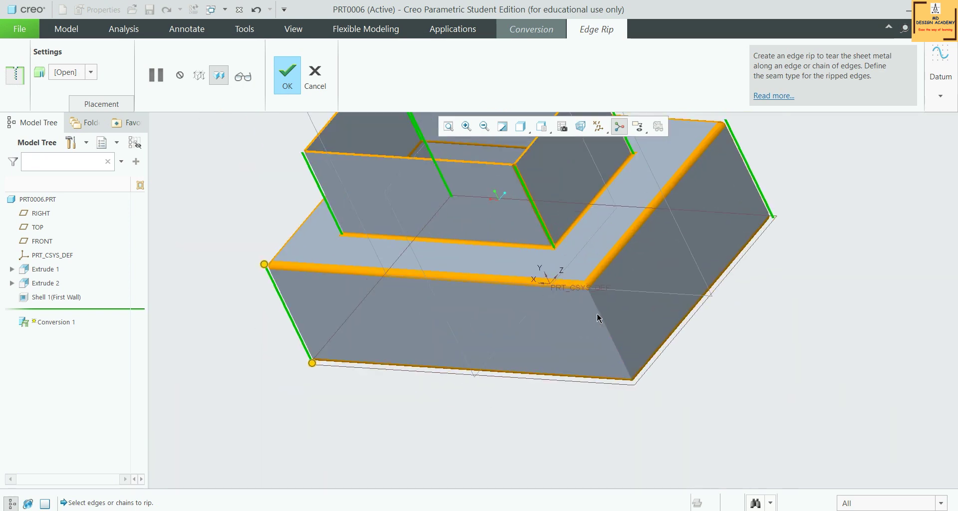
{"action": "left_click", "coordinate": [597, 309]}
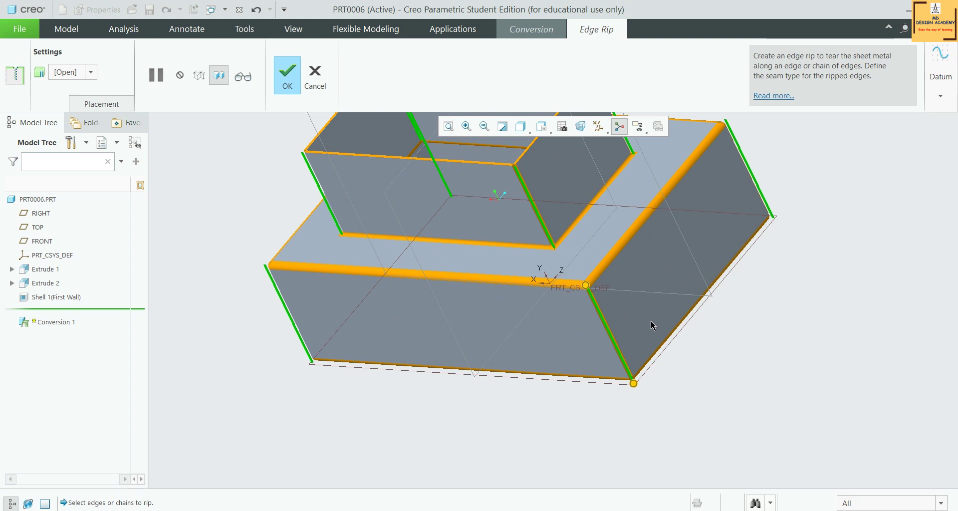
{"action": "left_click", "coordinate": [287, 75]}
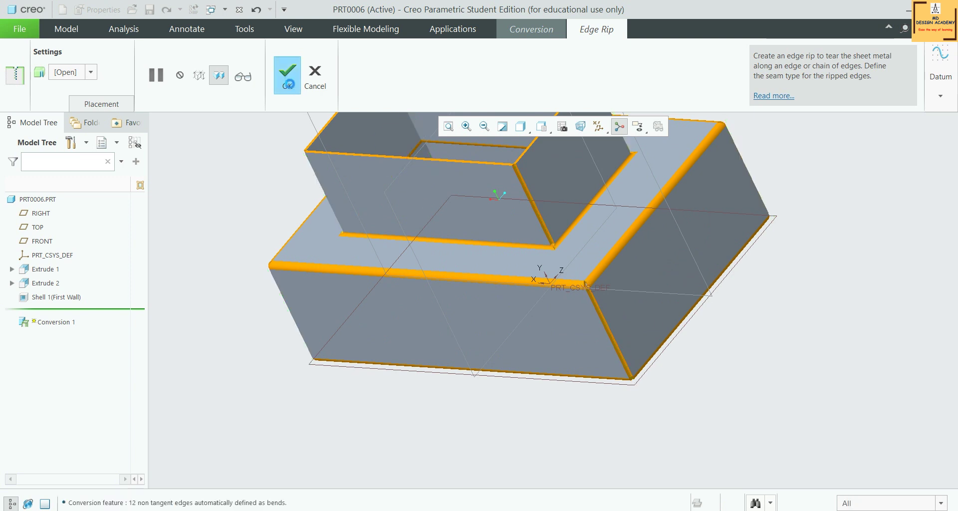
Start a Rip Connect from a bottom corner vertex of the upper block to the nearest top corner vertex of the base block.
{"action": "scroll", "coordinate": [577, 331], "scroll_direction": "down", "scroll_amount": 4}
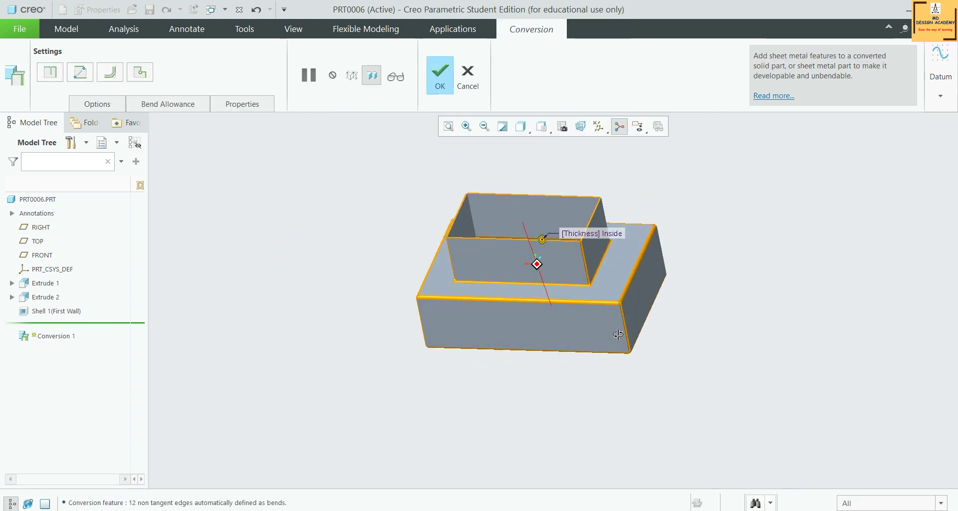
{"action": "left_click", "coordinate": [80, 73]}
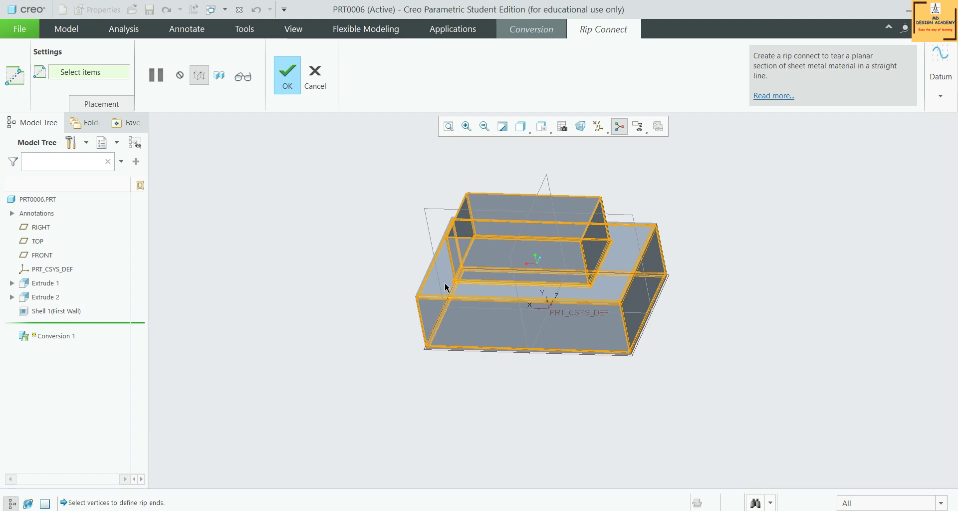
{"action": "scroll", "coordinate": [432, 291], "scroll_direction": "up", "scroll_amount": 6}
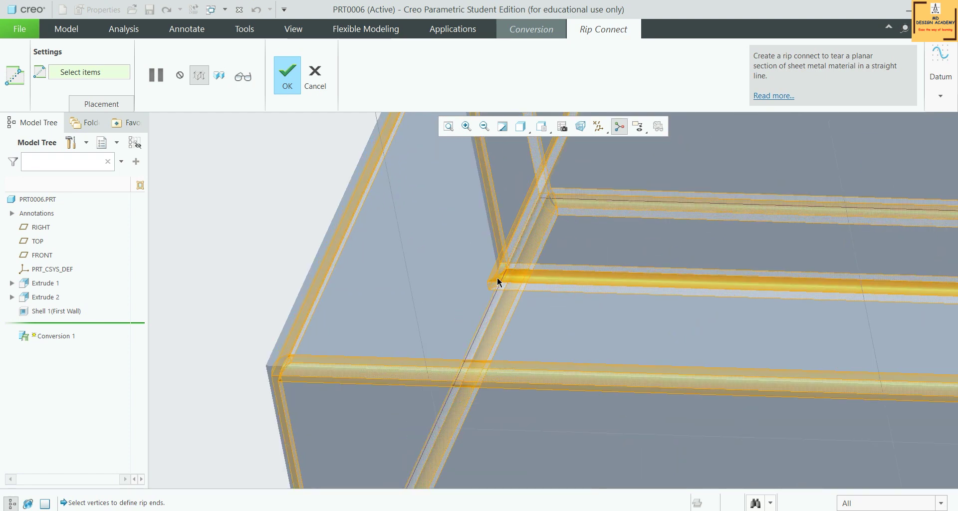
{"action": "left_click", "coordinate": [499, 278]}
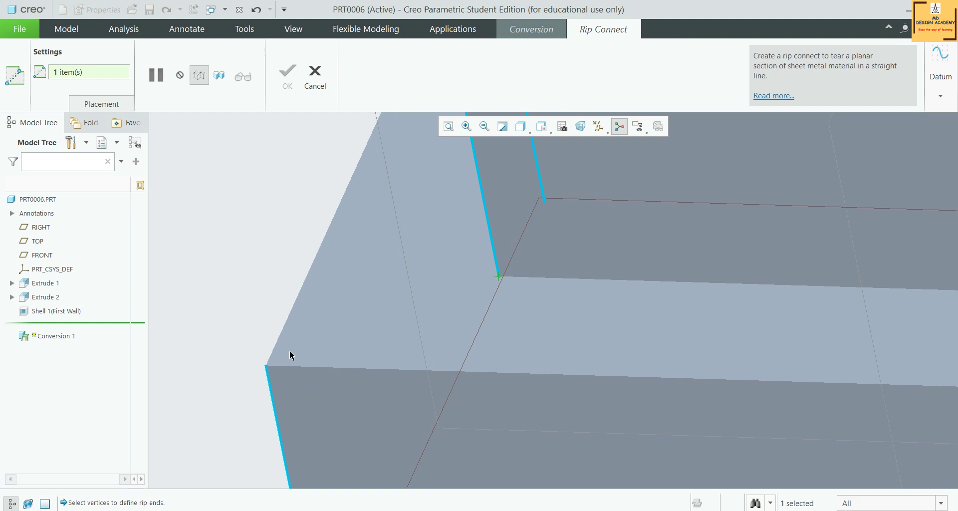
{"action": "left_click", "coordinate": [266, 367]}
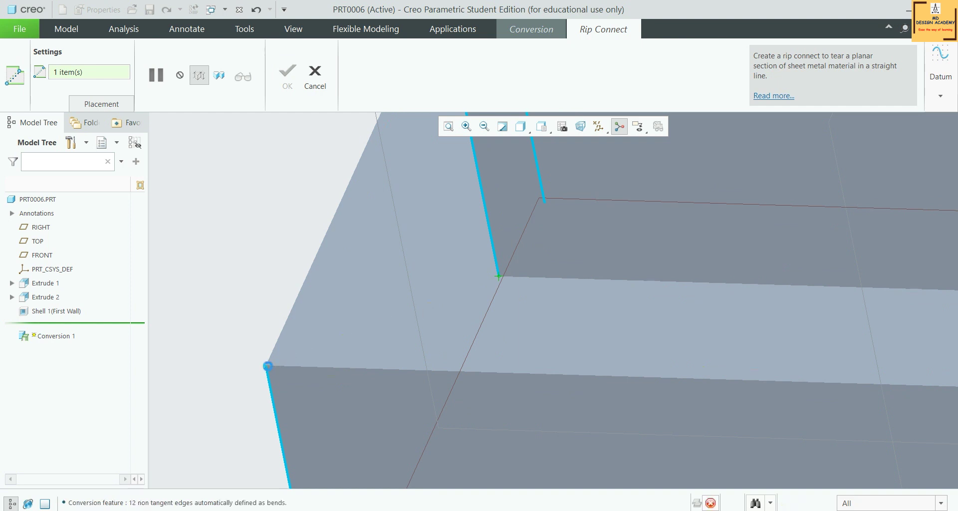
{"action": "left_click", "coordinate": [267, 367]}
Add a second rip connect set from the upper block's adjacent bottom corner vertex to the nearest top corner vertex of the base block.
{"action": "left_click", "coordinate": [114, 106]}
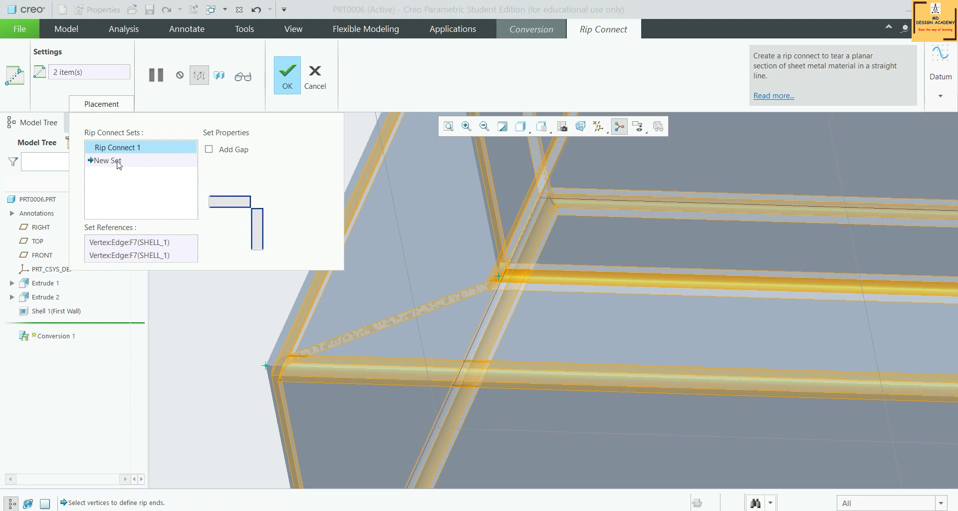
{"action": "left_click", "coordinate": [118, 161]}
{"action": "key", "text": "ctrl+d"}
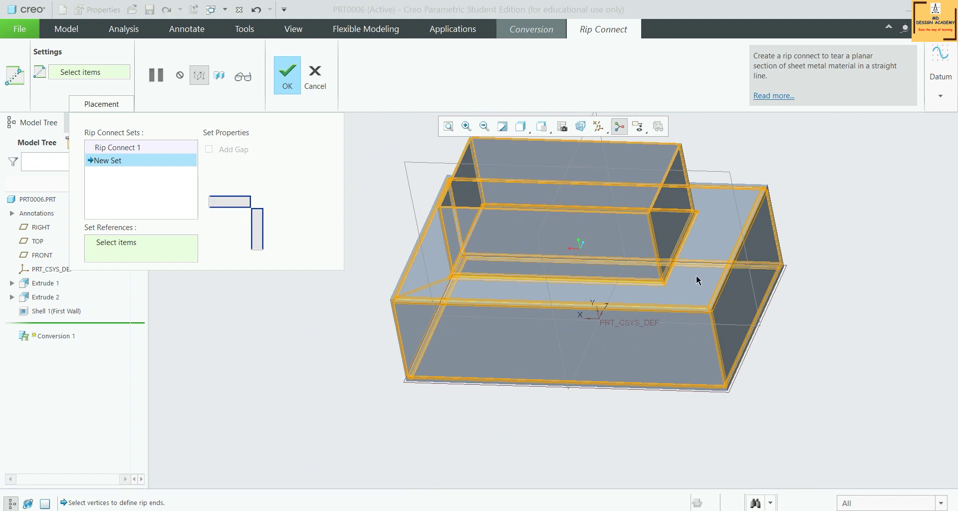
{"action": "scroll", "coordinate": [697, 277], "scroll_direction": "up", "scroll_amount": 3}
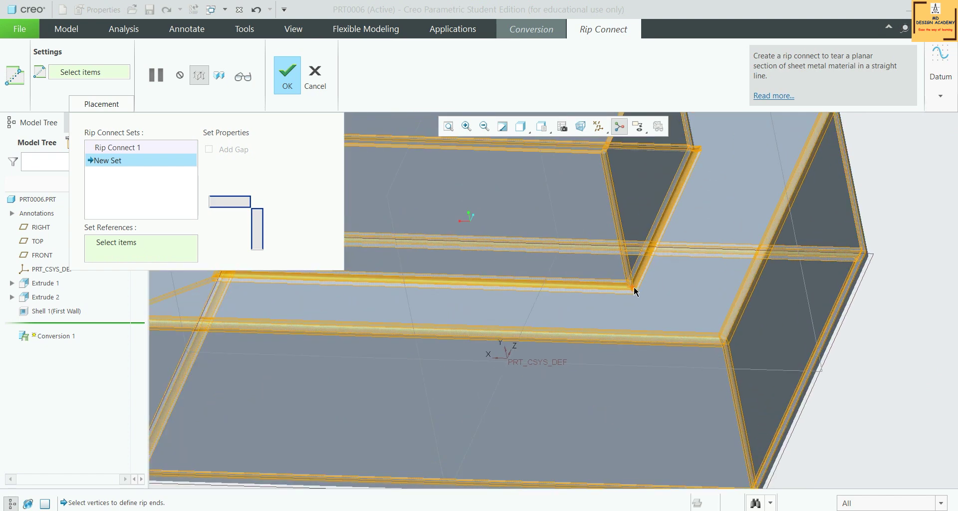
{"action": "left_click", "coordinate": [634, 289]}
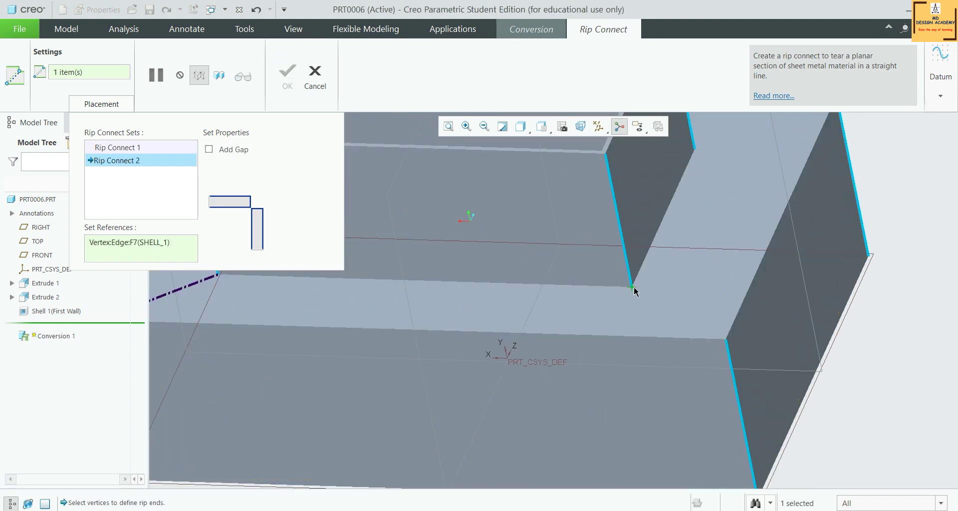
{"action": "left_click", "coordinate": [725, 340]}
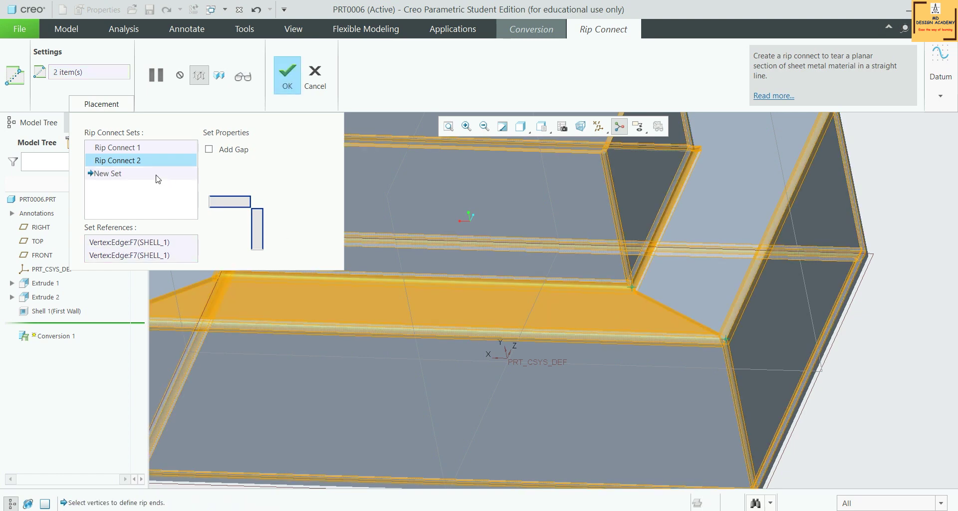
Add a third rip connect set joining the upper block's next bottom corner vertex to the nearest top corner vertex of the base block.
{"action": "scroll", "coordinate": [586, 293], "scroll_direction": "down", "scroll_amount": 6}
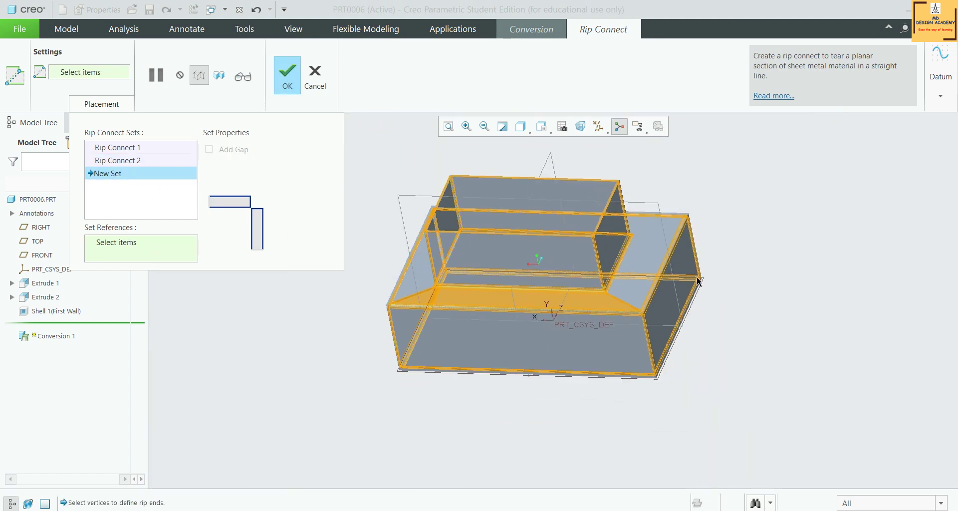
{"action": "middle_click_drag", "start_coordinate": [586, 292], "coordinate": [617, 294]}
{"action": "scroll", "coordinate": [617, 294], "scroll_direction": "up", "scroll_amount": 5}
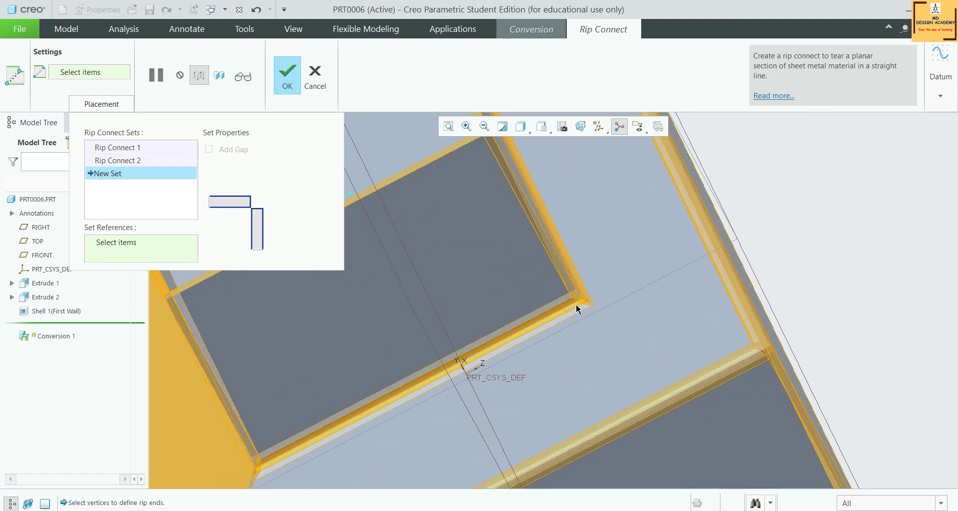
{"action": "left_click", "coordinate": [584, 299]}
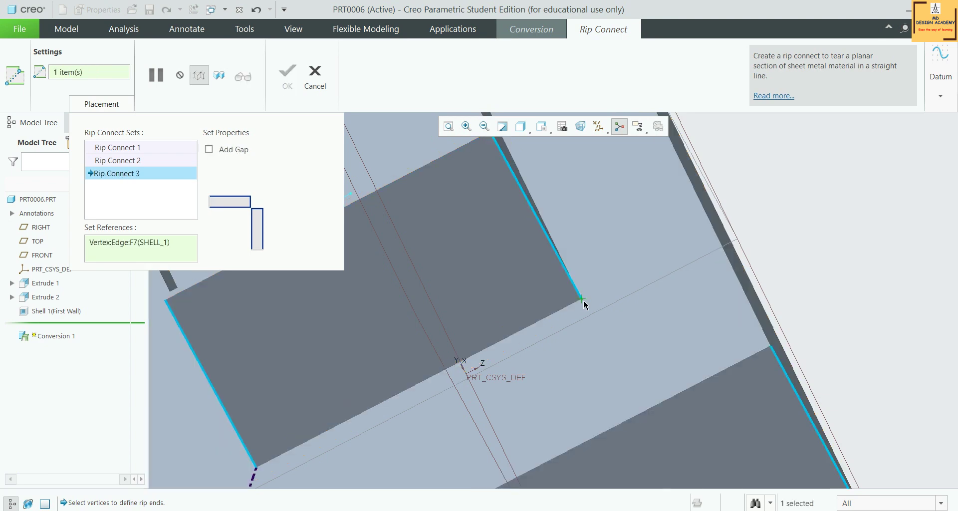
{"action": "left_click", "coordinate": [769, 345]}
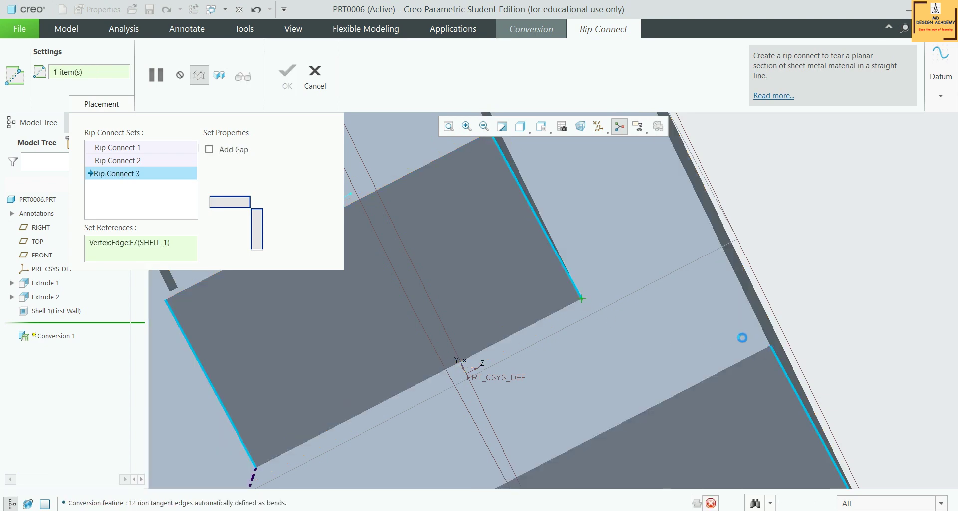
Add a fourth rip connect set between the remaining upper block bottom corner and base block top corner, and complete the rip connect.
{"action": "scroll", "coordinate": [658, 303], "scroll_direction": "down", "scroll_amount": 2}
{"action": "scroll", "coordinate": [658, 303], "scroll_direction": "down", "scroll_amount": 3}
{"action": "middle_click_drag", "start_coordinate": [744, 293], "coordinate": [646, 350]}
{"action": "left_click", "coordinate": [115, 186]}
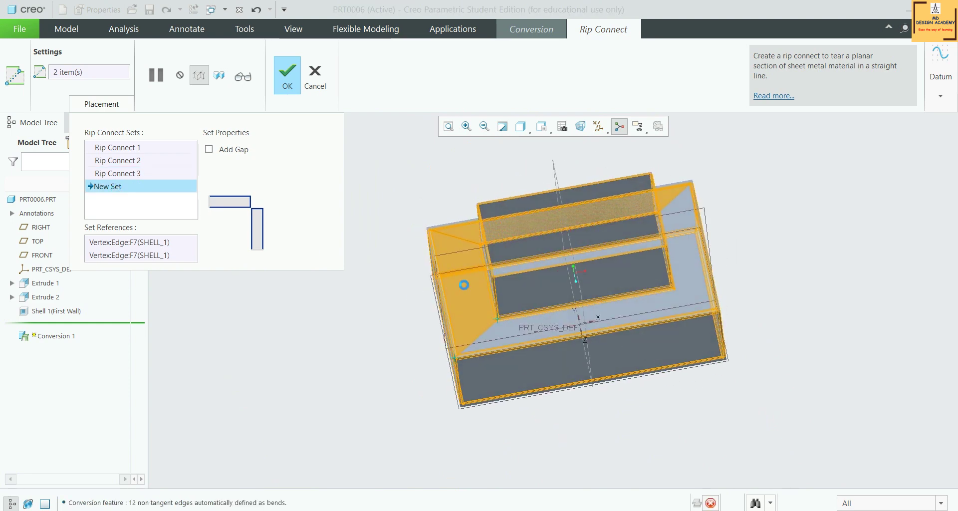
{"action": "scroll", "coordinate": [688, 301], "scroll_direction": "up", "scroll_amount": 5}
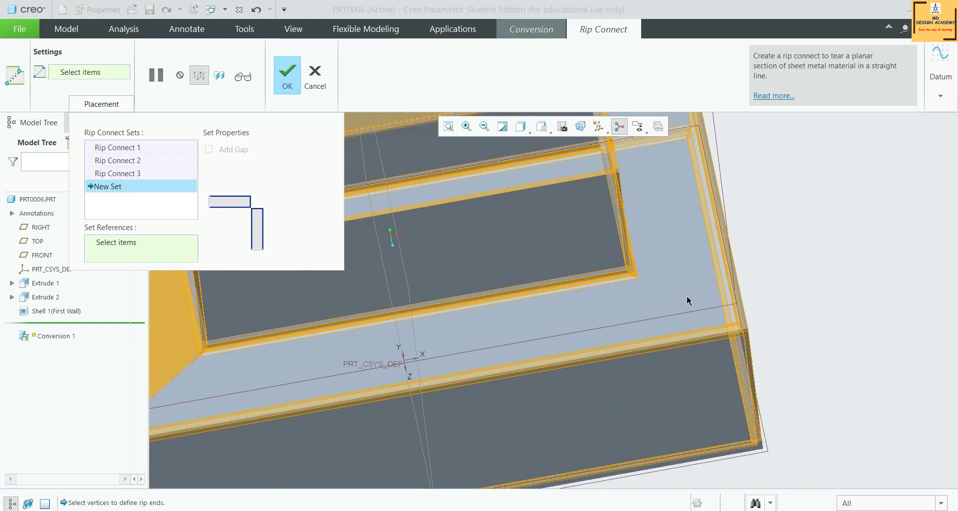
{"action": "left_click", "coordinate": [630, 272]}
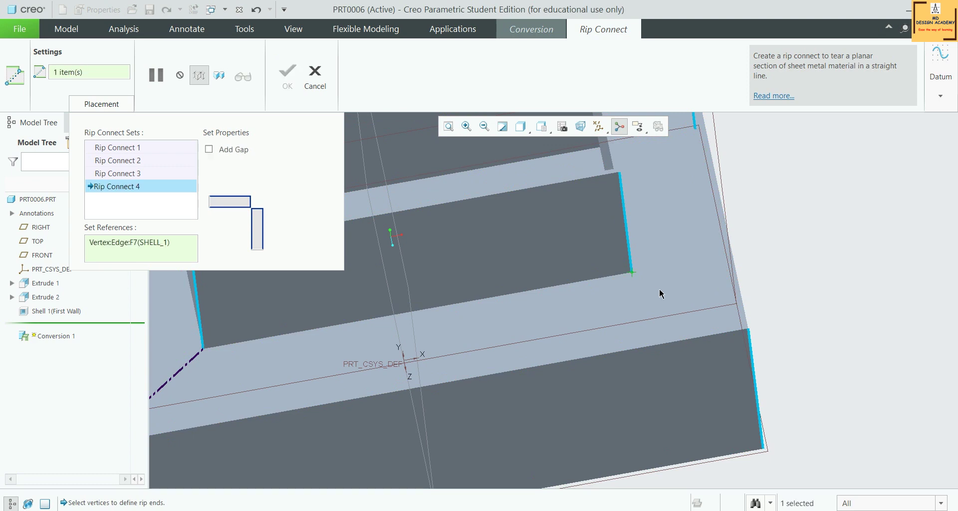
{"action": "left_click", "coordinate": [748, 330]}
{"action": "scroll", "coordinate": [670, 265], "scroll_direction": "down", "scroll_amount": 5}
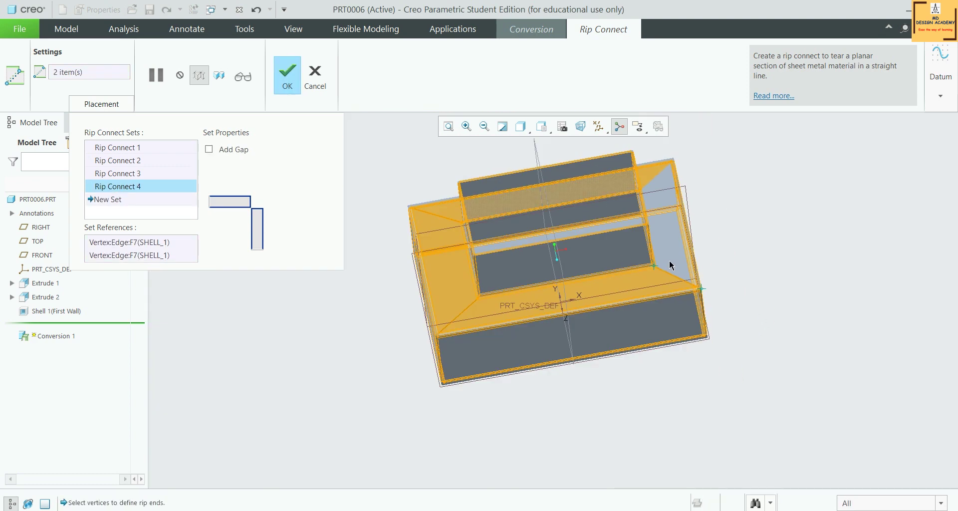
{"action": "scroll", "coordinate": [741, 270], "scroll_direction": "down", "scroll_amount": 3}
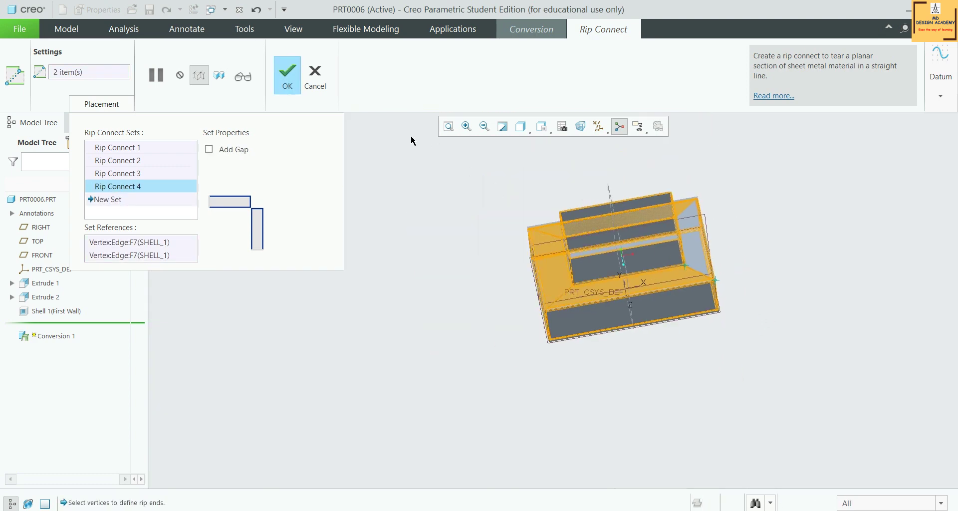
{"action": "left_click", "coordinate": [280, 74]}
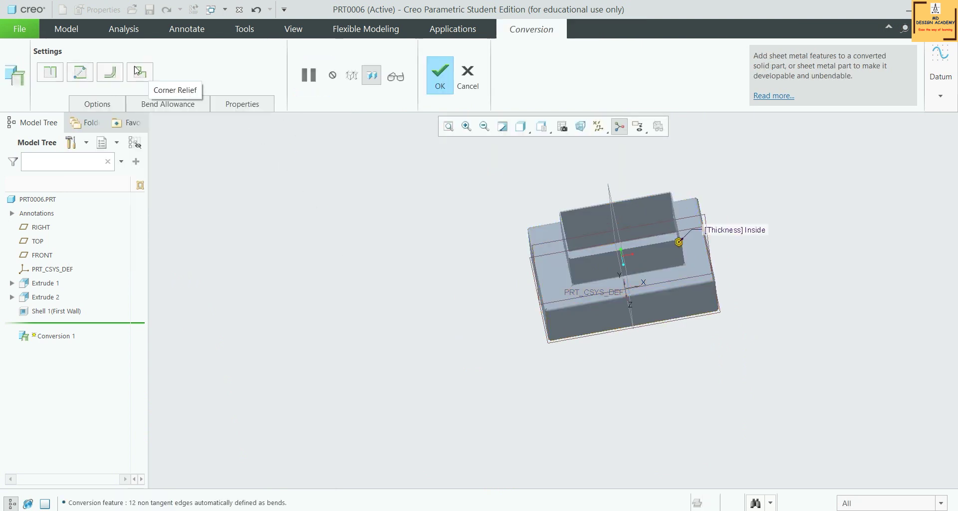
Review the Edge Bend placement settings without selecting any edges, and complete the Conversion feature.
{"action": "left_click", "coordinate": [110, 73]}
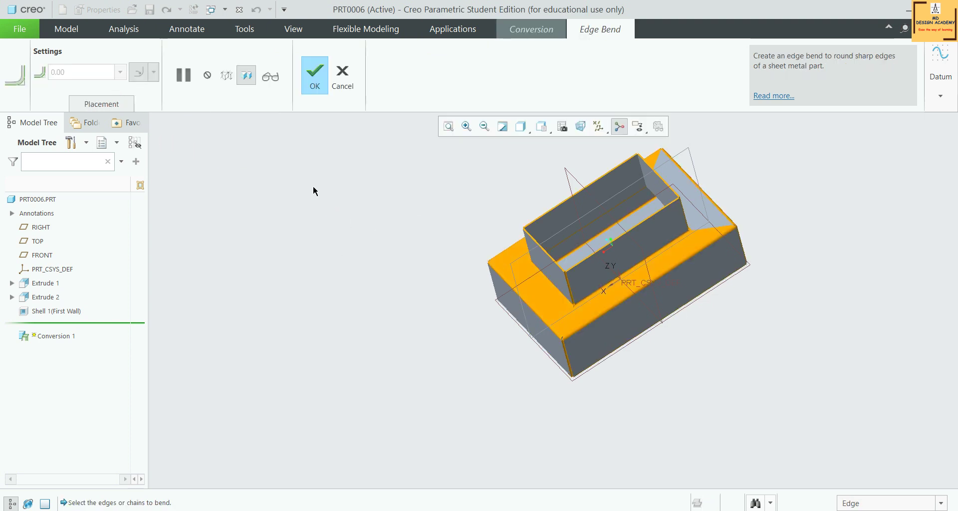
{"action": "left_click", "coordinate": [95, 103]}
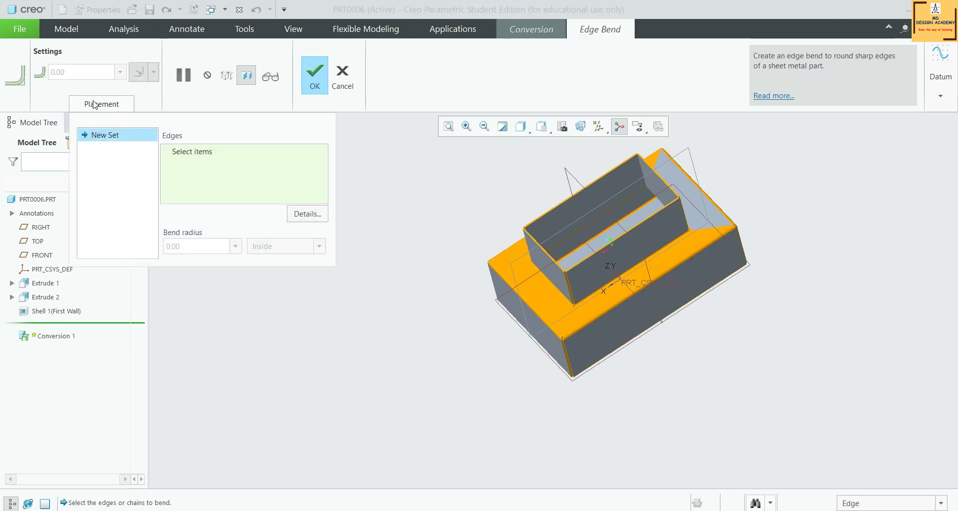
{"action": "left_click", "coordinate": [315, 85]}
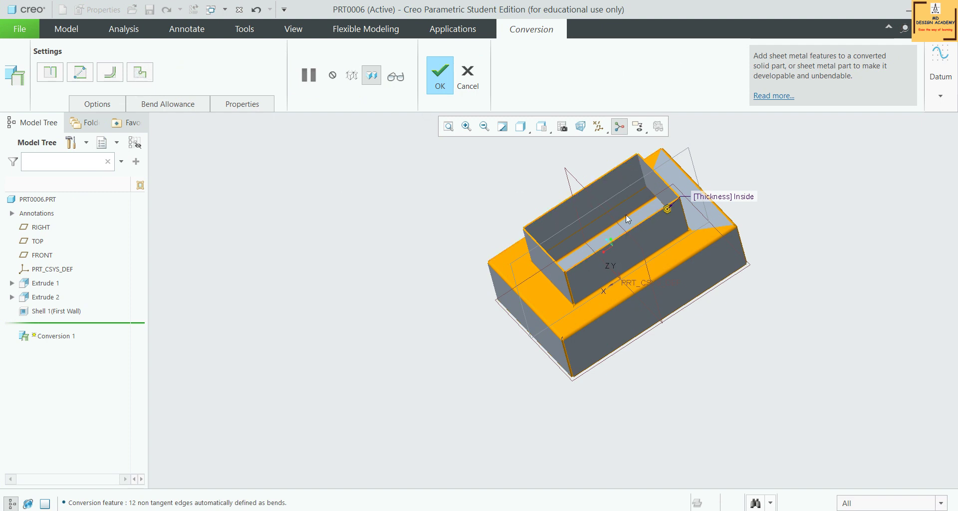
{"action": "left_click", "coordinate": [440, 80]}
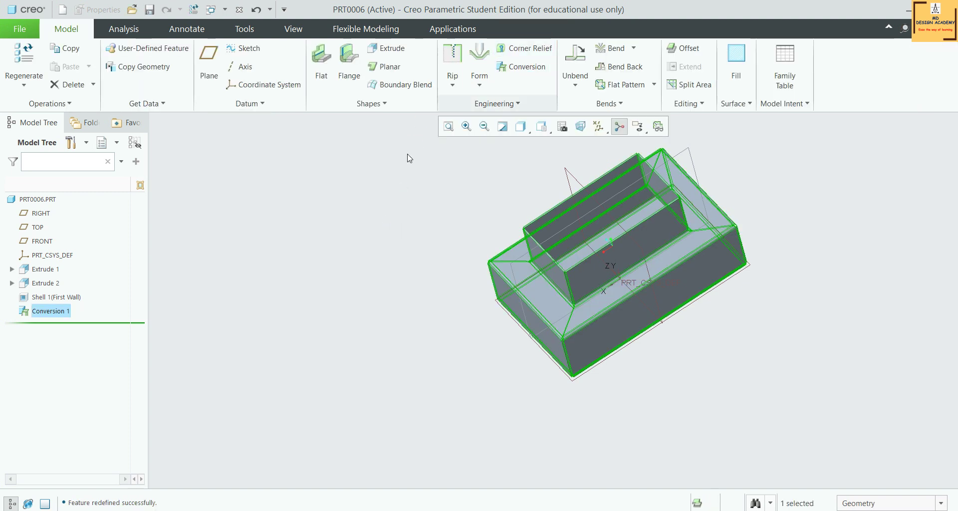
{"action": "left_click", "coordinate": [417, 192]}
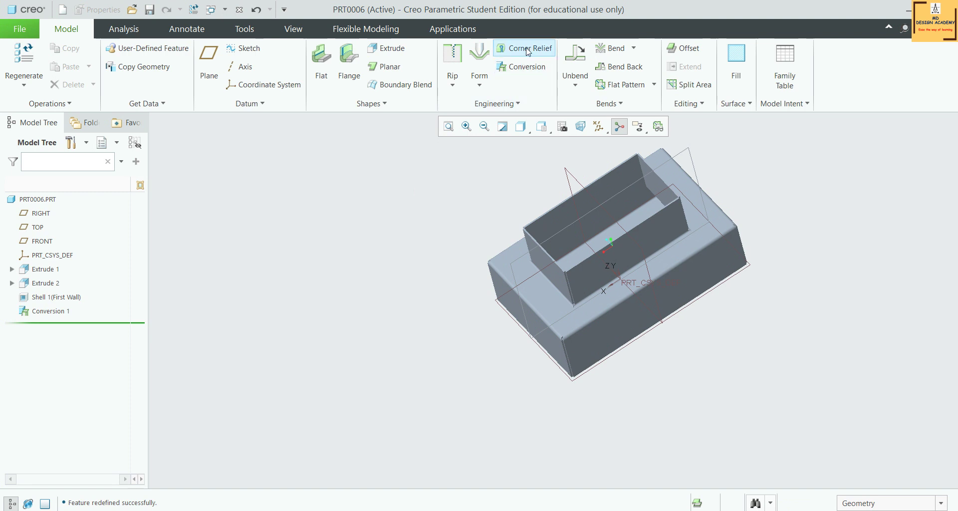
Preview the converted part's flat pattern, examine the unfolded shape and its bend lines, and close the preview.
{"action": "scroll", "coordinate": [696, 197], "scroll_direction": "down", "scroll_amount": 3}
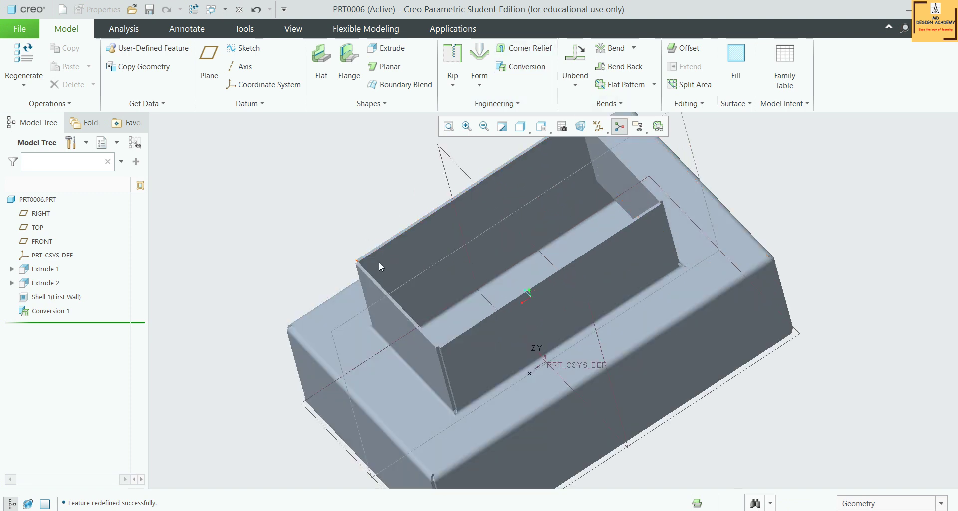
{"action": "scroll", "coordinate": [467, 271], "scroll_direction": "up", "scroll_amount": 3}
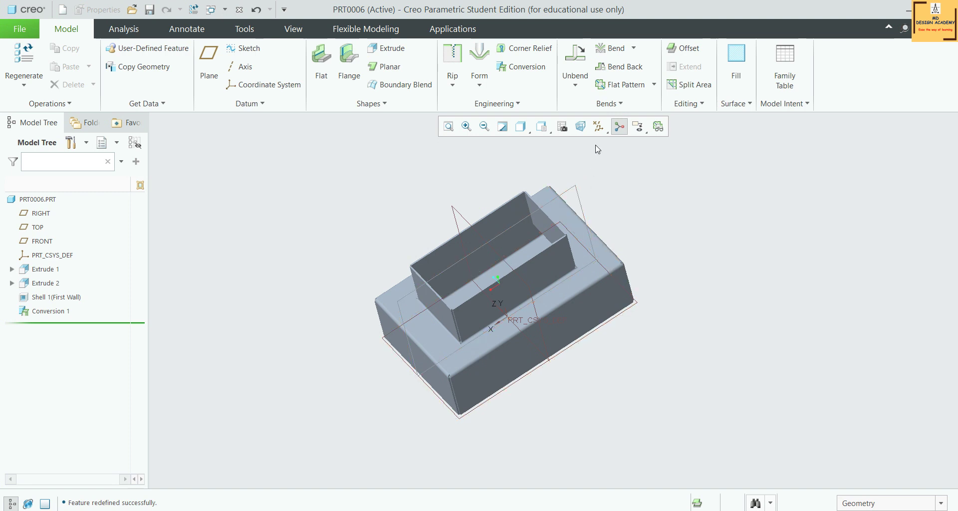
{"action": "left_click", "coordinate": [659, 126]}
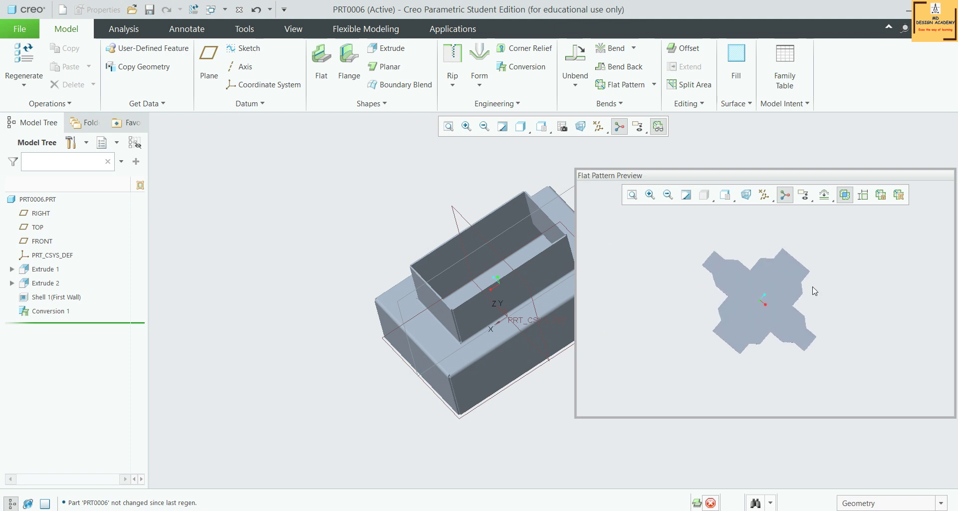
{"action": "scroll", "coordinate": [809, 295], "scroll_direction": "up", "scroll_amount": 3}
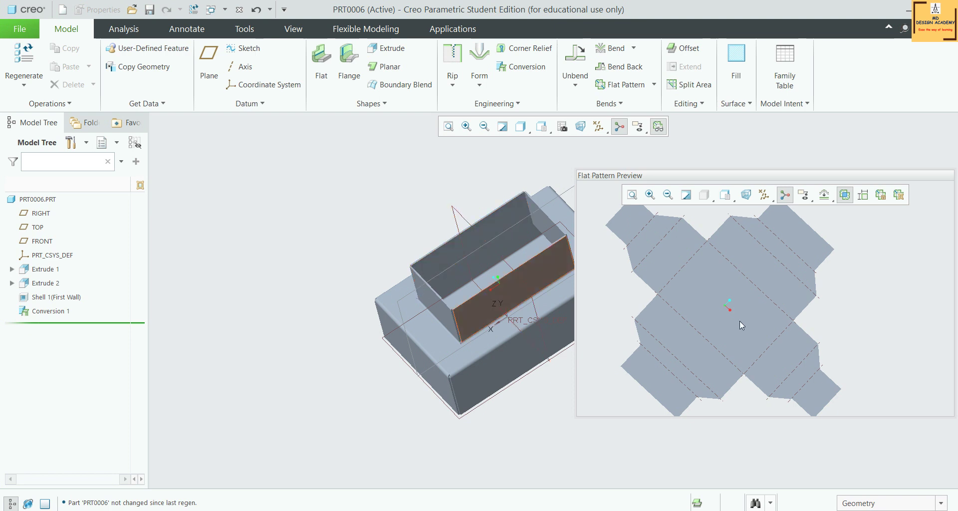
{"action": "mouse_move", "coordinate": [739, 321]}
{"action": "middle_mouse_down"}
{"action": "mouse_move", "coordinate": [789, 274]}
{"action": "mouse_move", "coordinate": [870, 291]}
{"action": "mouse_move", "coordinate": [862, 295]}
{"action": "mouse_move", "coordinate": [841, 270]}
{"action": "mouse_move", "coordinate": [798, 279]}
{"action": "middle_mouse_up"}
{"action": "left_click", "coordinate": [656, 128]}
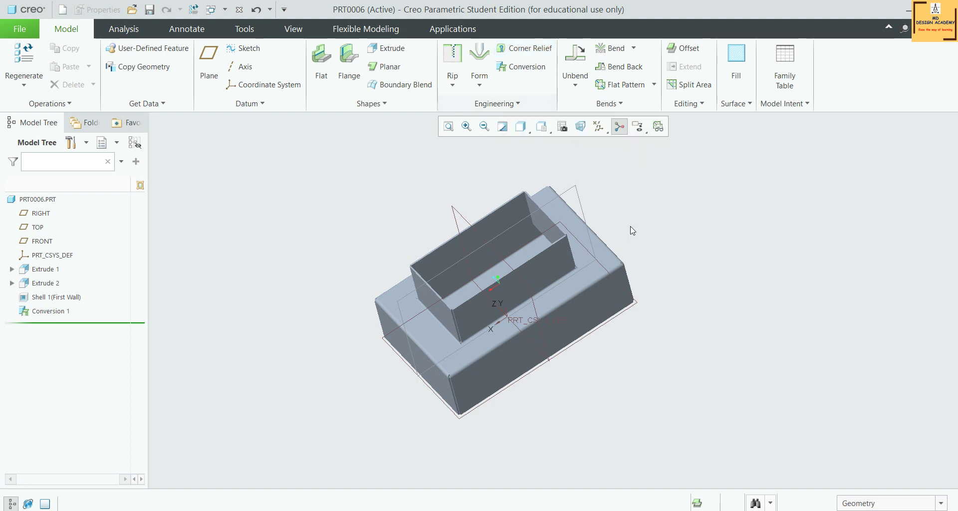
Start a Corner Relief on all corners of the converted part and set the relief type to Circular.
{"action": "middle_click_drag", "start_coordinate": [631, 229], "coordinate": [597, 266]}
{"action": "scroll", "coordinate": [596, 266], "scroll_direction": "down", "scroll_amount": 4}
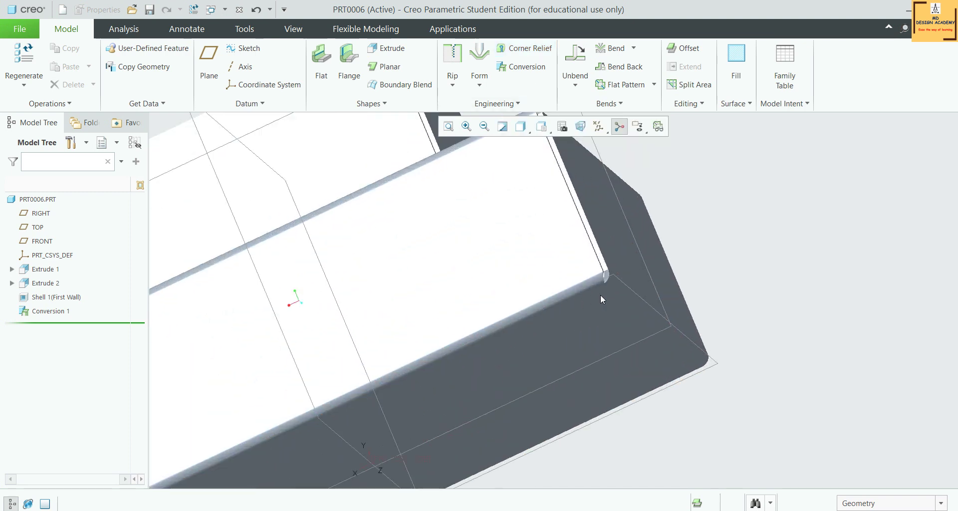
{"action": "left_click", "coordinate": [527, 50]}
{"action": "scroll", "coordinate": [667, 232], "scroll_direction": "up", "scroll_amount": 5}
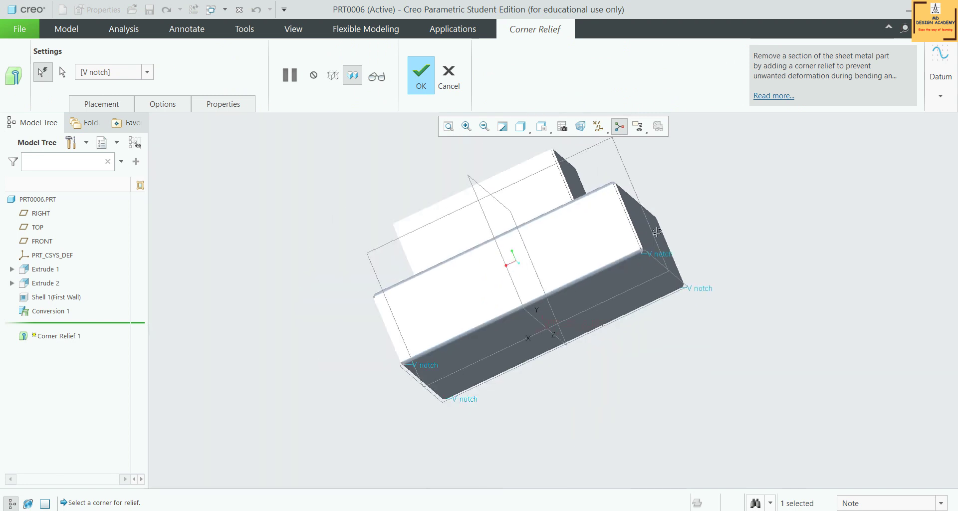
{"action": "middle_click_drag", "start_coordinate": [667, 231], "coordinate": [400, 234]}
{"action": "scroll", "coordinate": [399, 234], "scroll_direction": "down", "scroll_amount": 5}
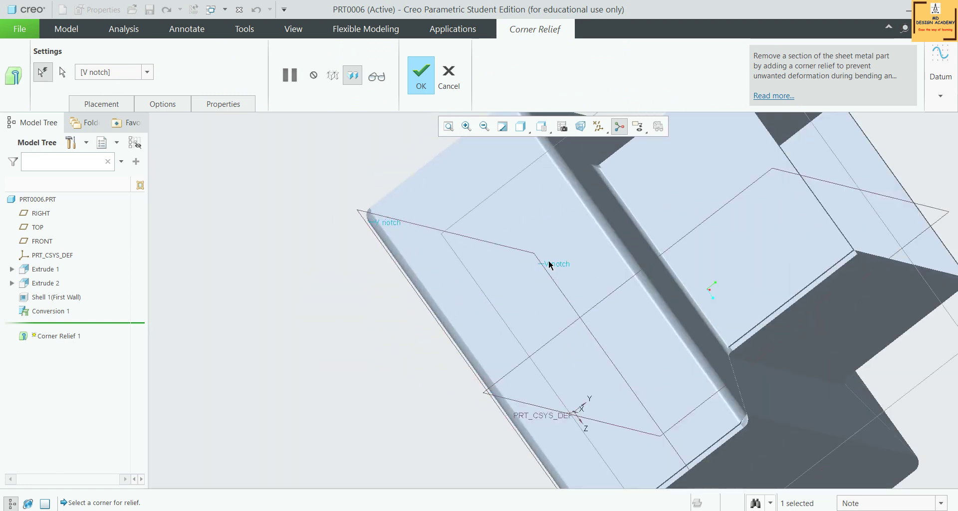
{"action": "scroll", "coordinate": [494, 241], "scroll_direction": "up", "scroll_amount": 4}
{"action": "key", "text": "ctrl+d"}
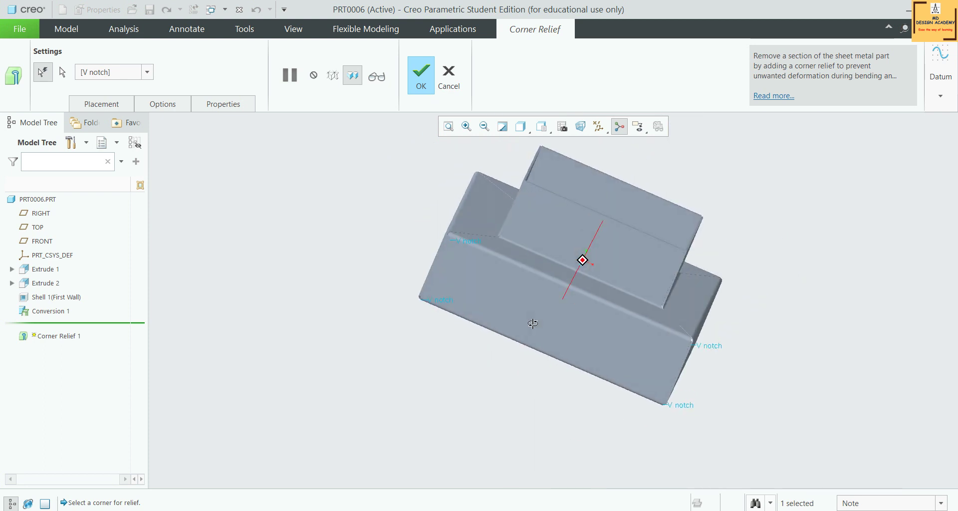
{"action": "left_click", "coordinate": [125, 74]}
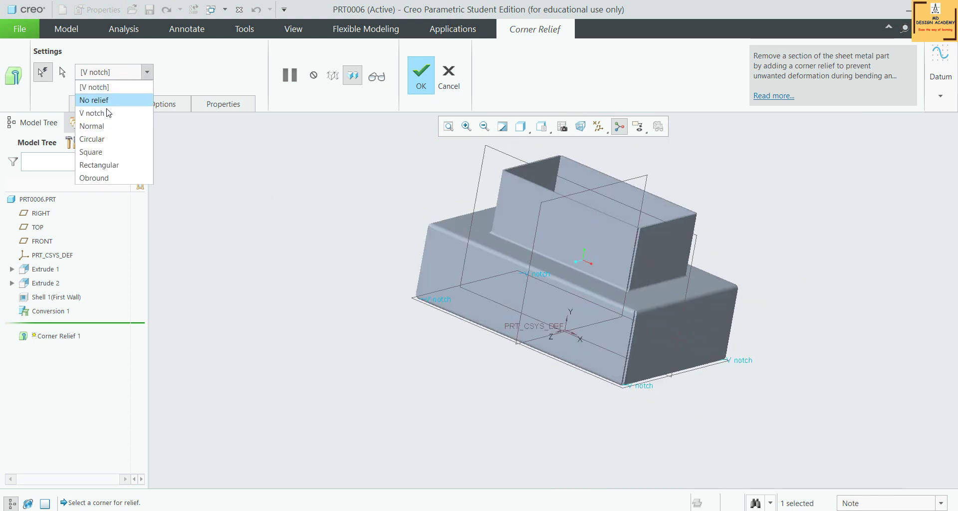
{"action": "left_click", "coordinate": [98, 138]}
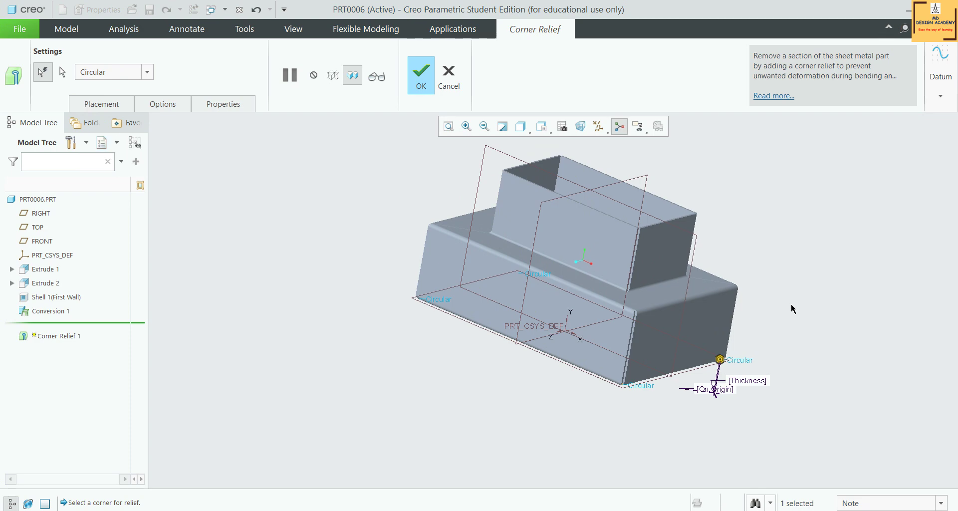
Set the corner relief's width dimension to 2.0 * Thickness for all corners.
{"action": "middle_click_drag", "start_coordinate": [793, 307], "coordinate": [682, 288]}
{"action": "scroll", "coordinate": [462, 309], "scroll_direction": "down", "scroll_amount": 10}
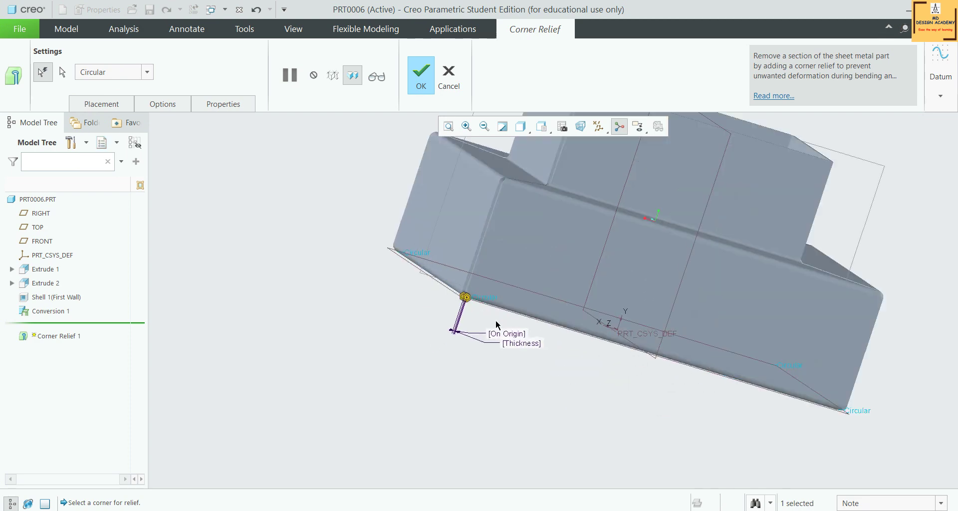
{"action": "scroll", "coordinate": [404, 257], "scroll_direction": "down", "scroll_amount": 2}
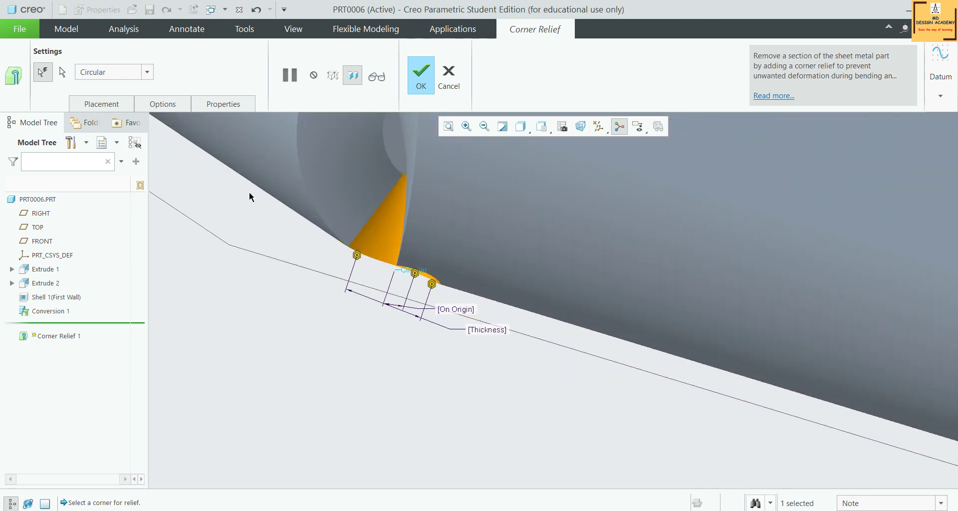
{"action": "left_click", "coordinate": [147, 100]}
{"action": "left_click", "coordinate": [134, 106]}
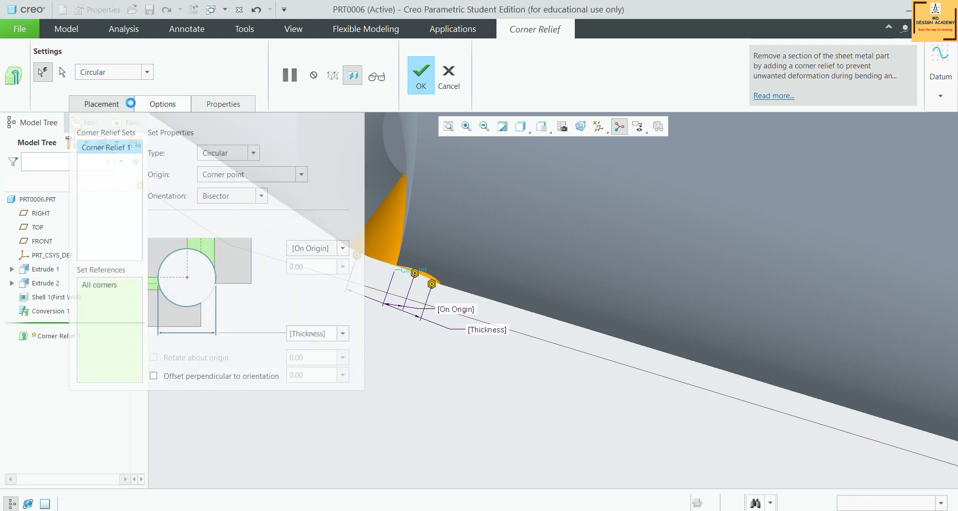
{"action": "left_click", "coordinate": [342, 336]}
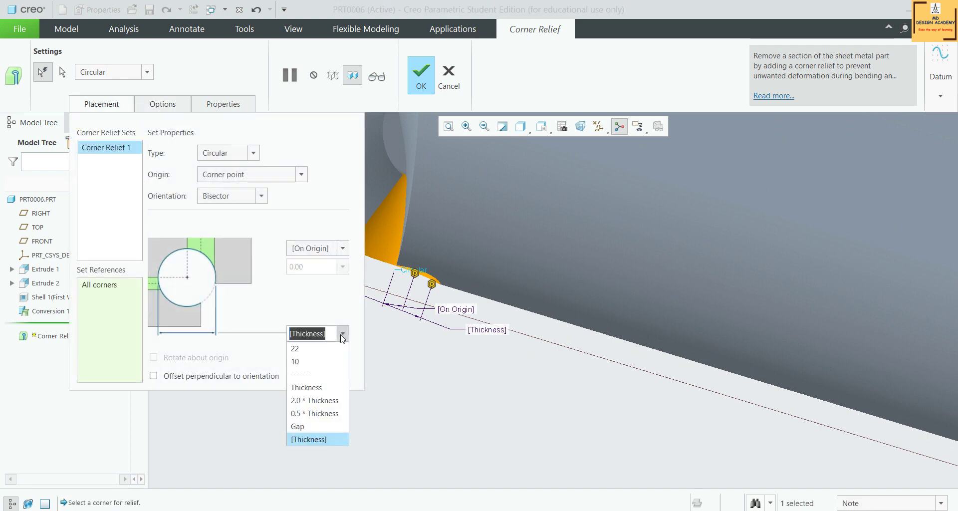
{"action": "left_click", "coordinate": [311, 399]}
{"action": "scroll", "coordinate": [470, 358], "scroll_direction": "up", "scroll_amount": 3}
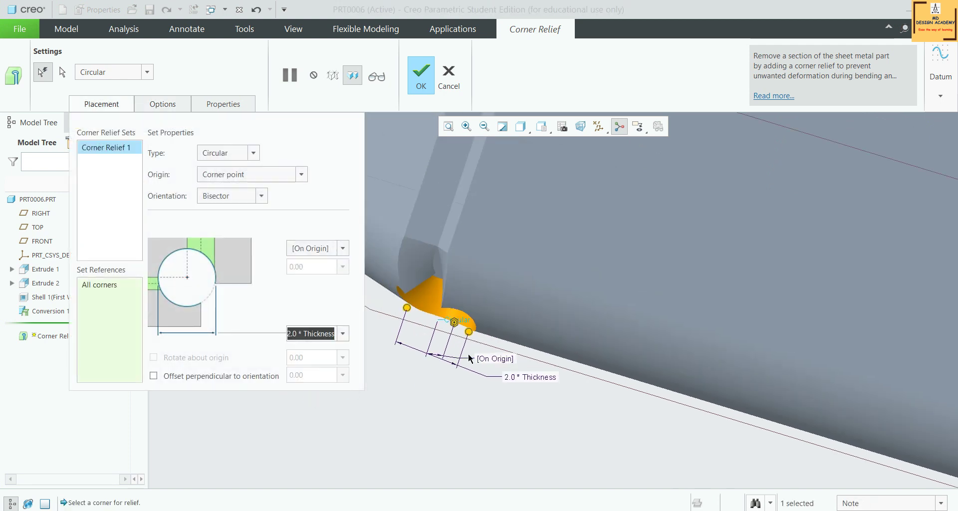
Change the corner relief type to Square for all corners and complete the Corner Relief feature.
{"action": "middle_click_drag", "start_coordinate": [475, 359], "coordinate": [543, 319]}
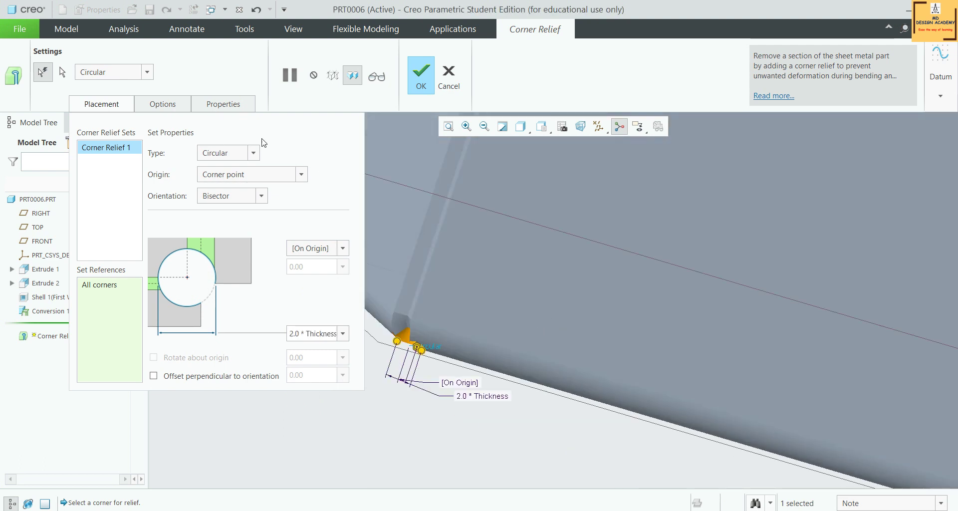
{"action": "left_click", "coordinate": [236, 158]}
{"action": "left_click", "coordinate": [248, 227]}
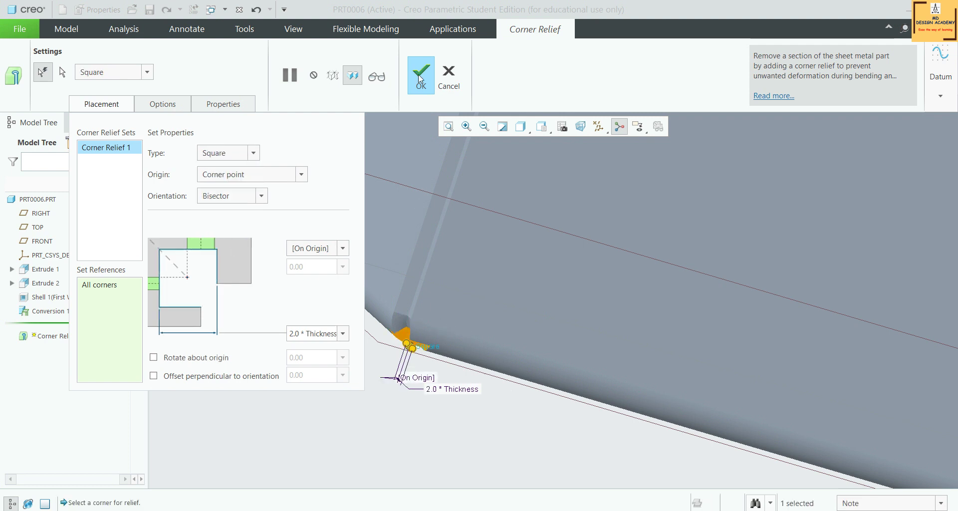
{"action": "left_click", "coordinate": [420, 79]}
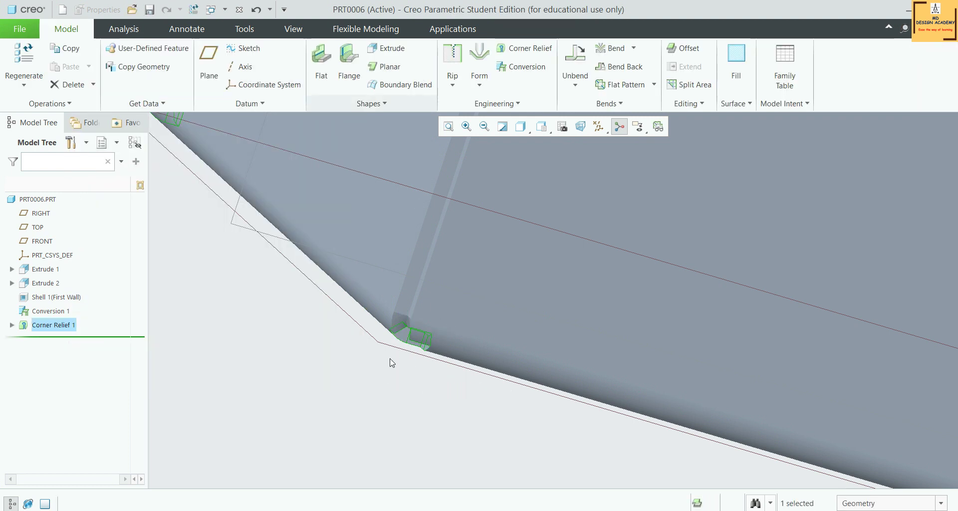
Preview the flat pattern of the part with its corner reliefs, and close the preview.
{"action": "middle_click_drag", "start_coordinate": [389, 362], "coordinate": [389, 416]}
{"action": "scroll", "coordinate": [389, 417], "scroll_direction": "up", "scroll_amount": 5}
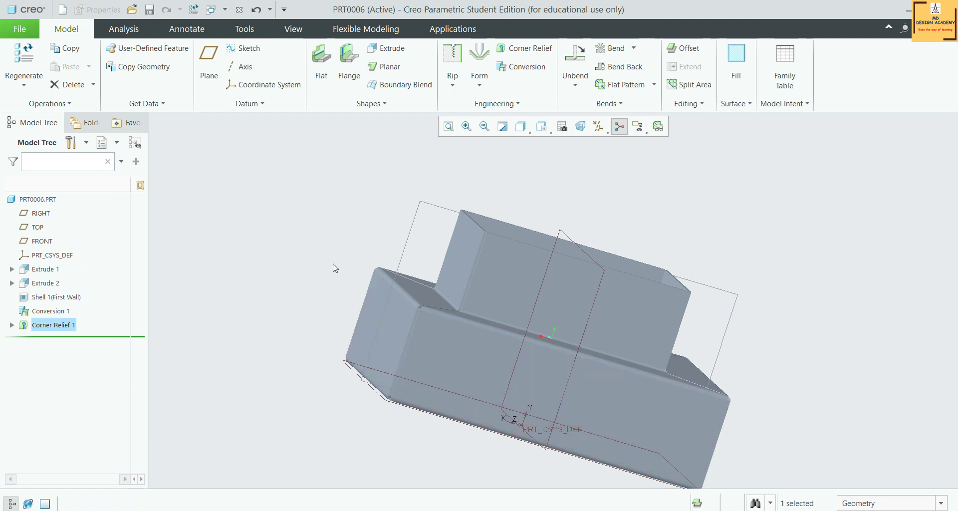
{"action": "left_click", "coordinate": [658, 126]}
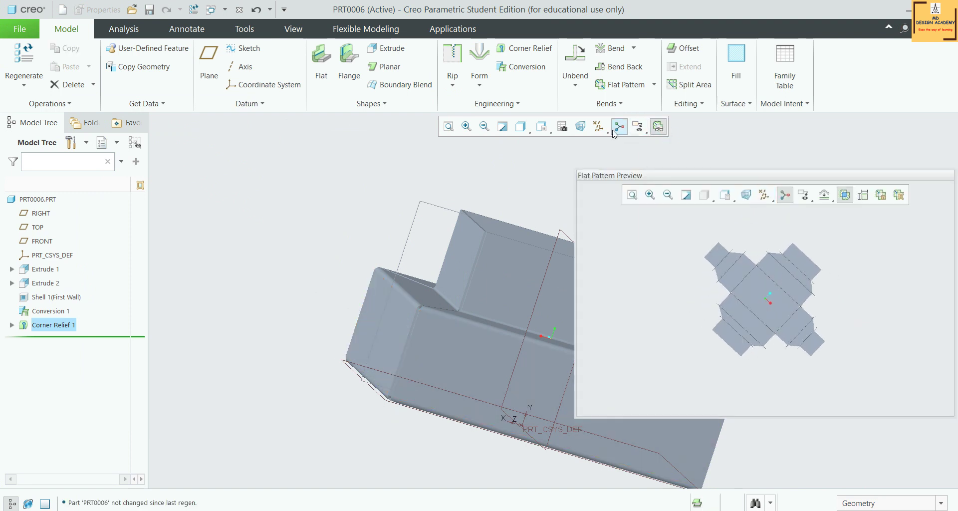
{"action": "left_click", "coordinate": [659, 126]}
{"action": "scroll", "coordinate": [404, 208], "scroll_direction": "down", "scroll_amount": 5}
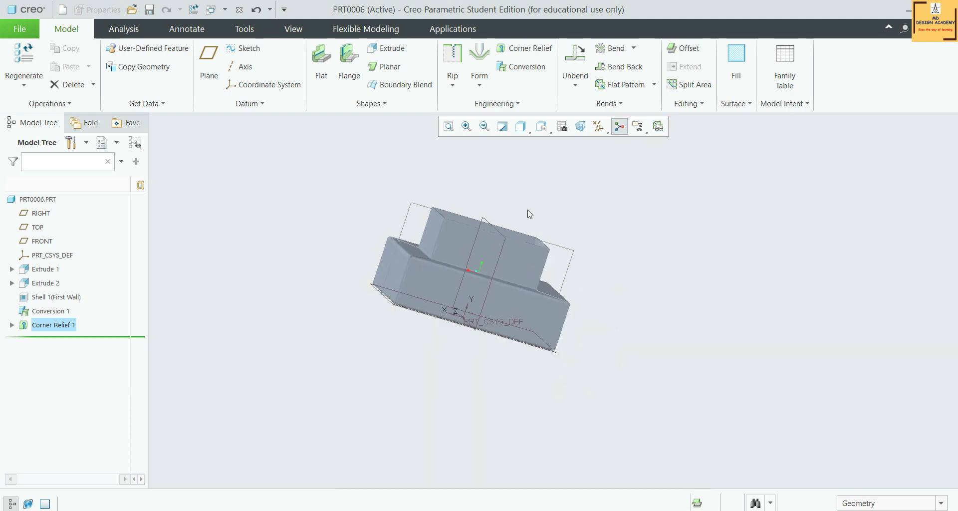